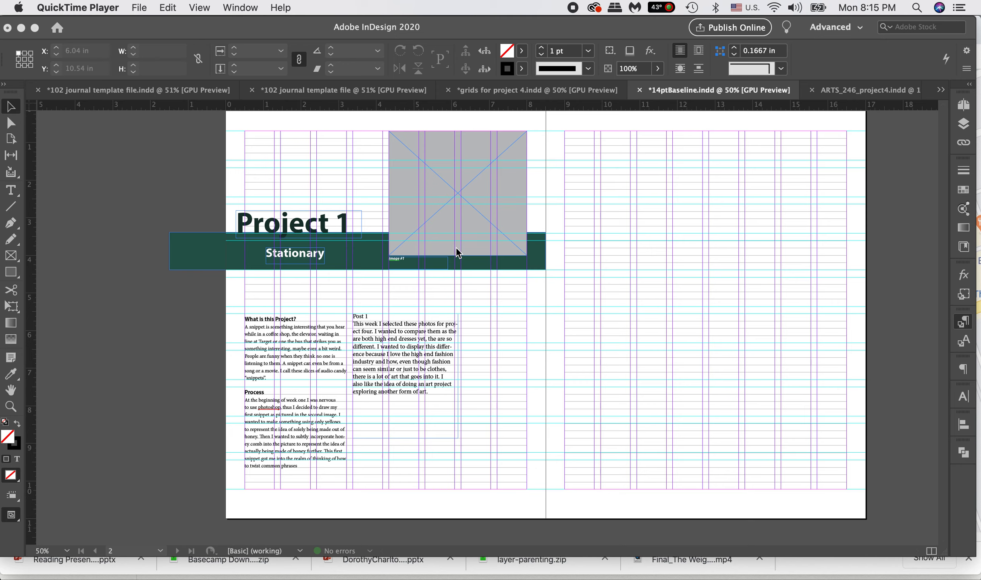
Step: Preview the spread without guides and frame edges, and compare it with the normal layout view showing the grid
left_click(424, 205)
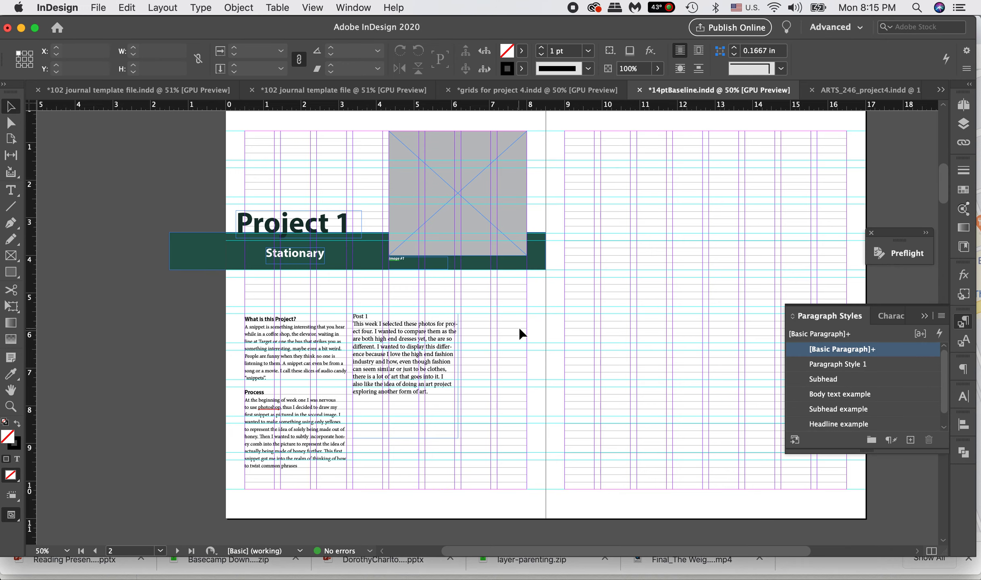
key("w")
key("w")
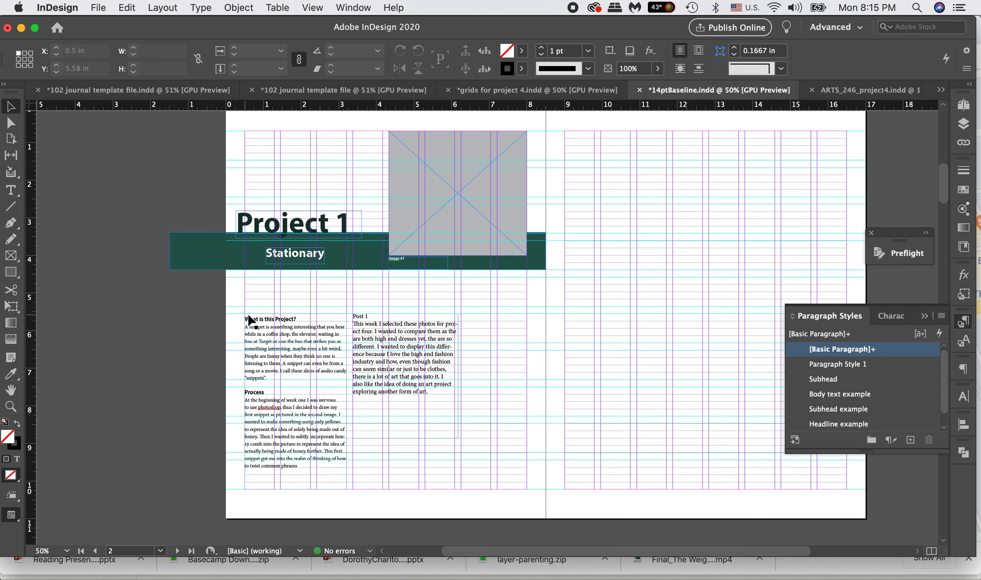
key("w")
key("w")
left_click(446, 163)
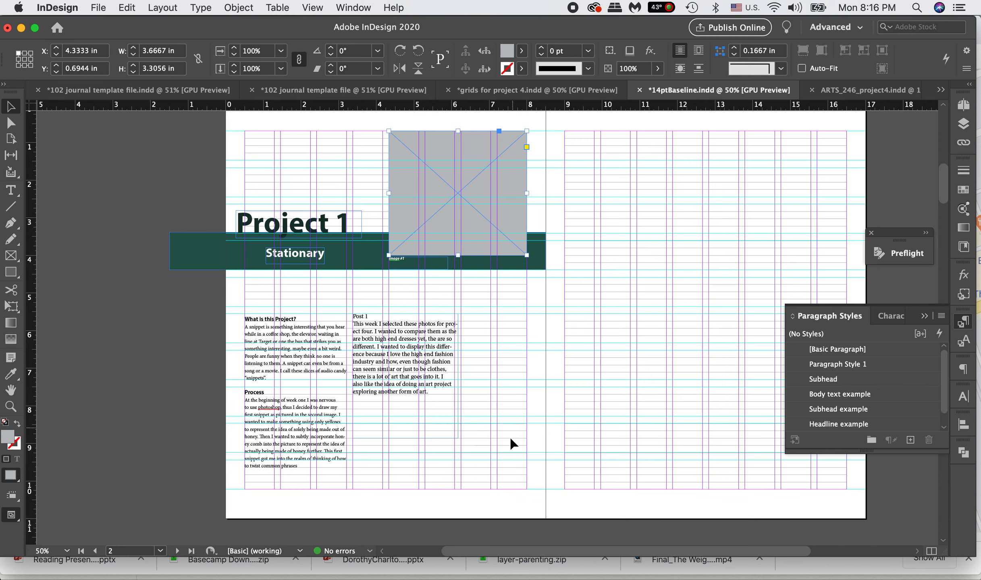
key("w")
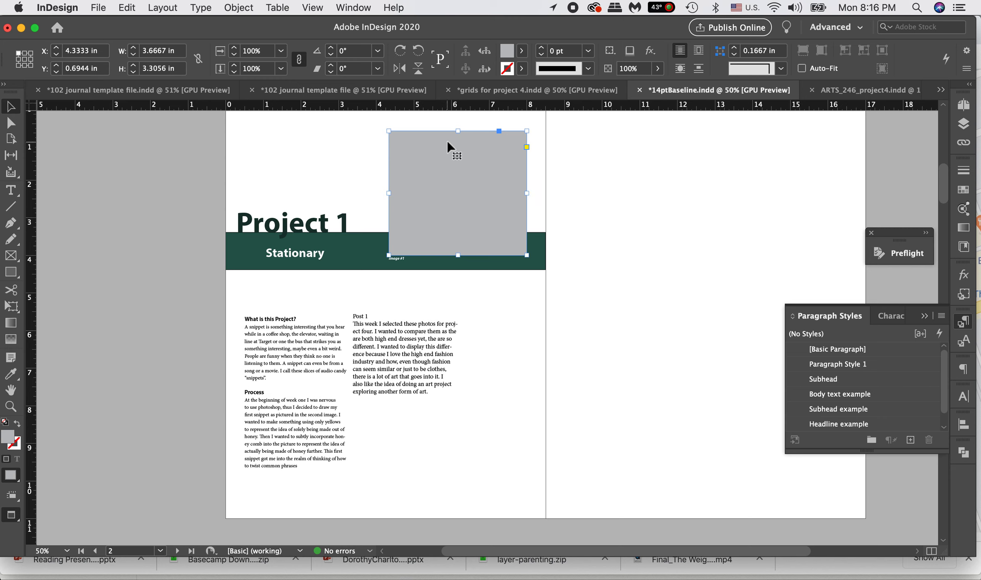
key("w")
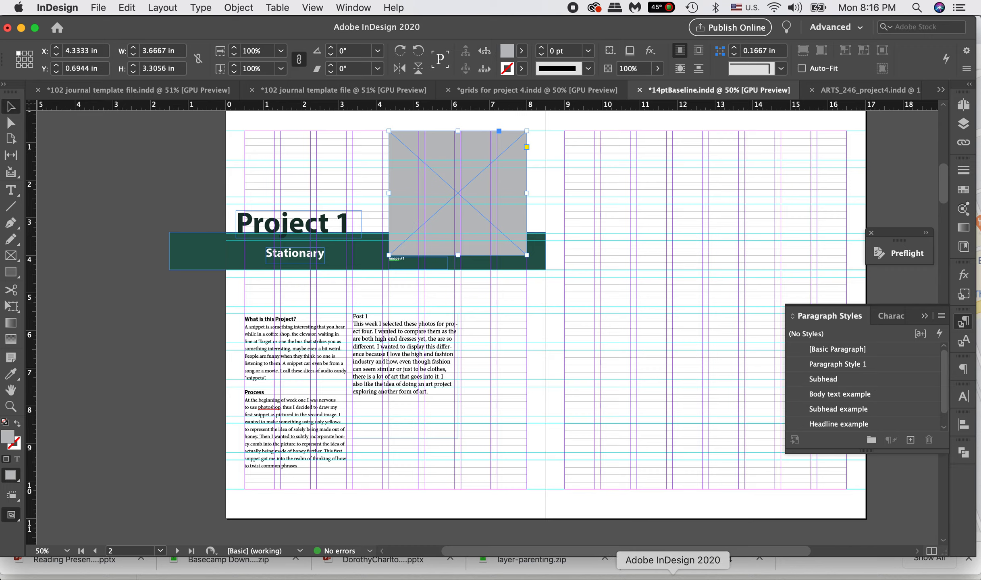
Step: Switch to the ARTS_246_project4 PDF in Acrobat and read the criteria on text hierarchy and the required paragraph styles
left_click(646, 575)
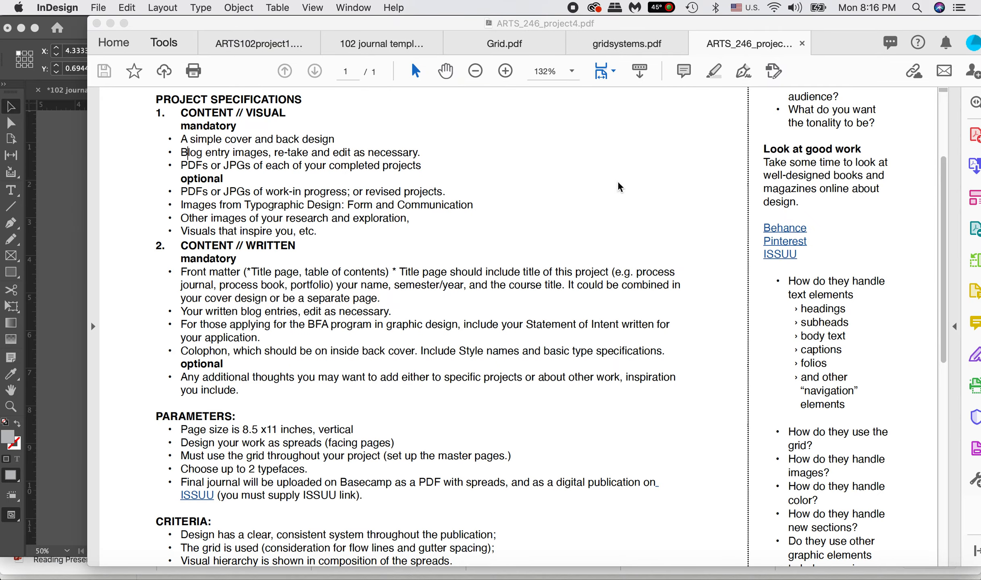
scroll(401, 164, "up", 5)
scroll(401, 165, "down", 5)
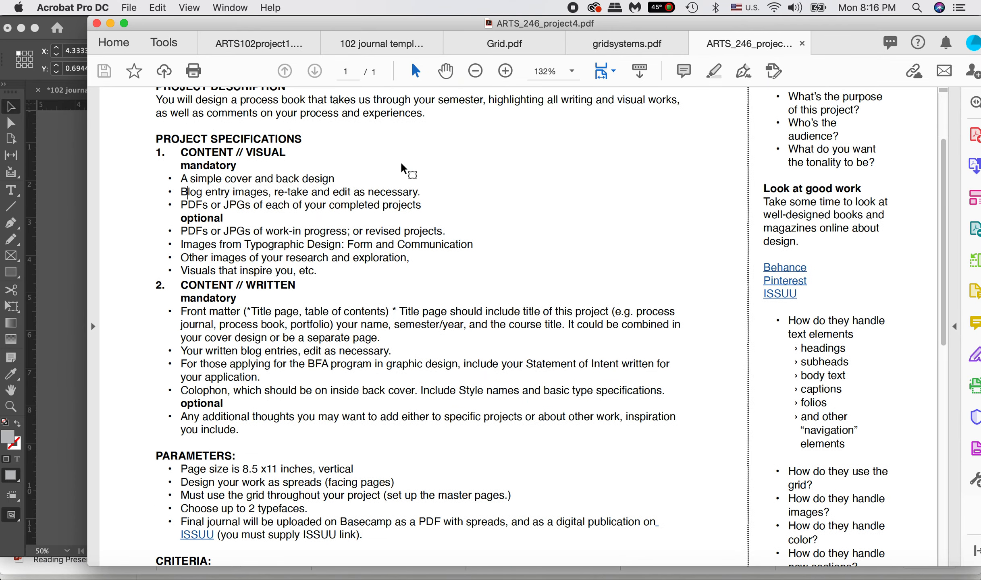
scroll(403, 167, "down", 2)
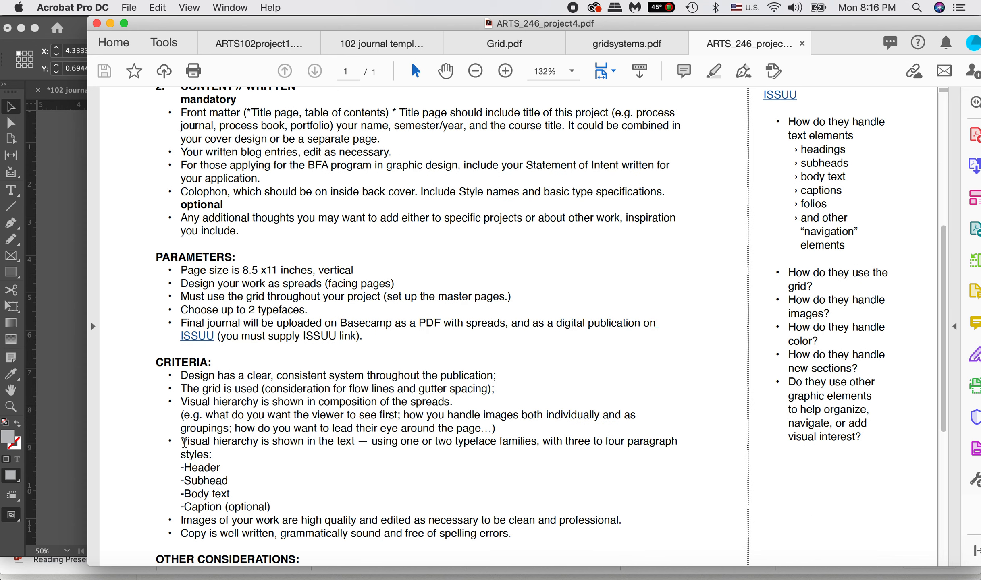
scroll(250, 441, "down", 1)
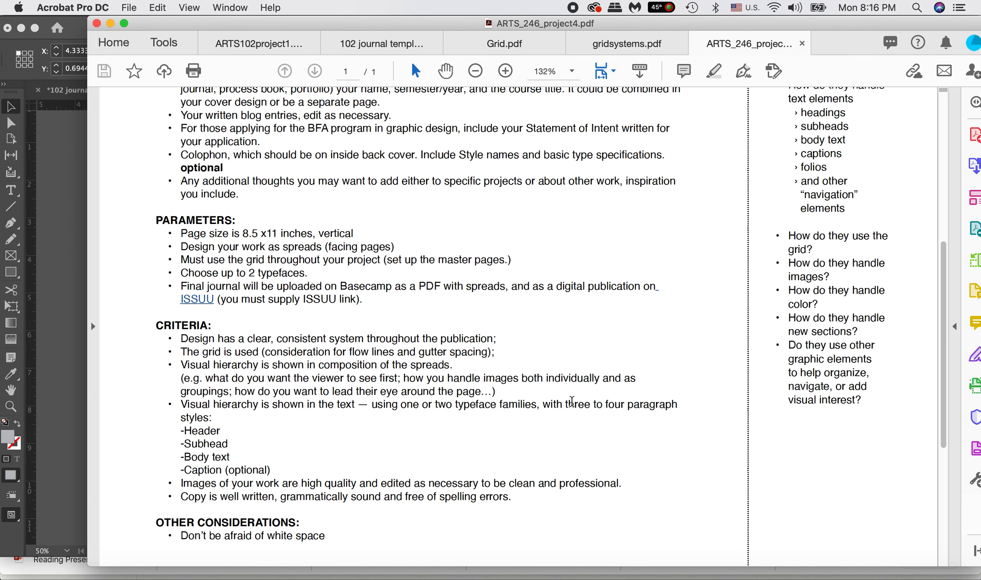
scroll(226, 415, "down", 1)
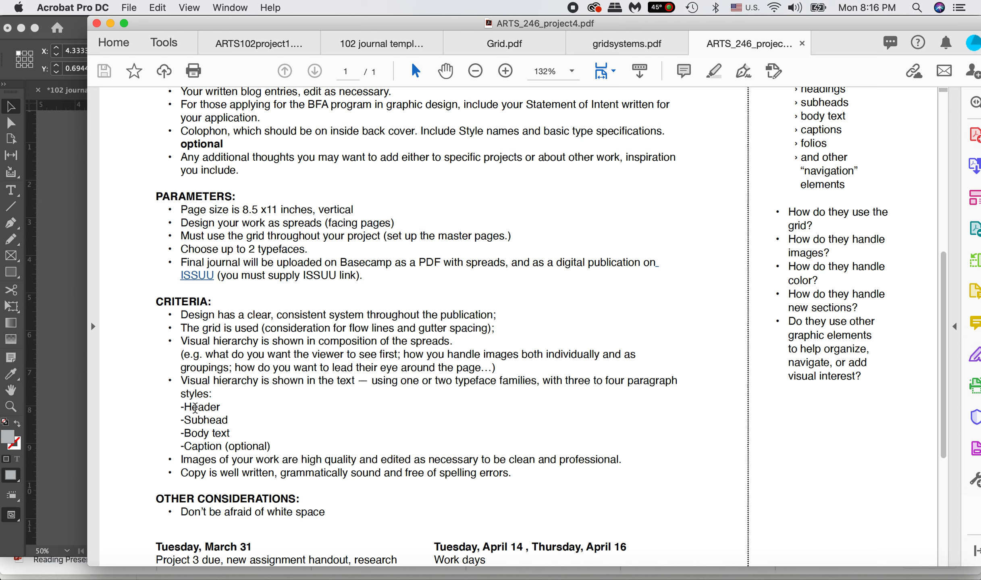
left_click_drag(186, 407, 230, 435)
left_click(180, 434)
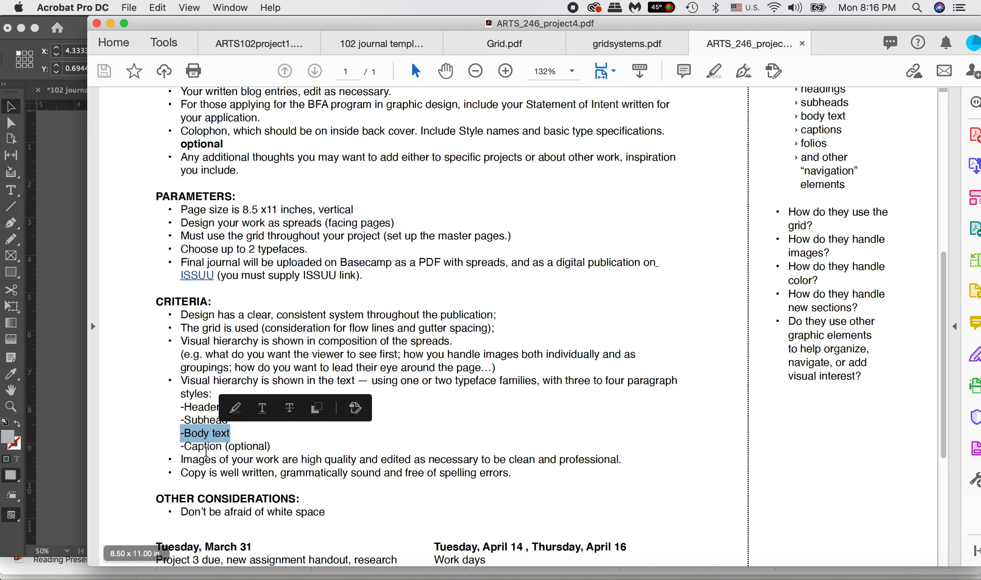
left_click(282, 446)
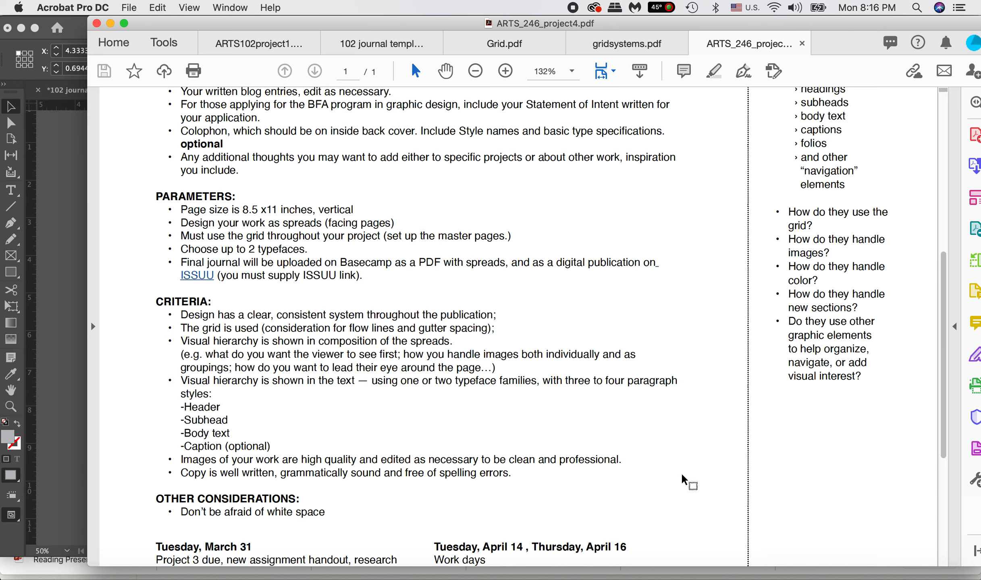
Step: Switch back to InDesign and examine the headline, image caption, subheads and body text on the Project 1 page
left_click(865, 574)
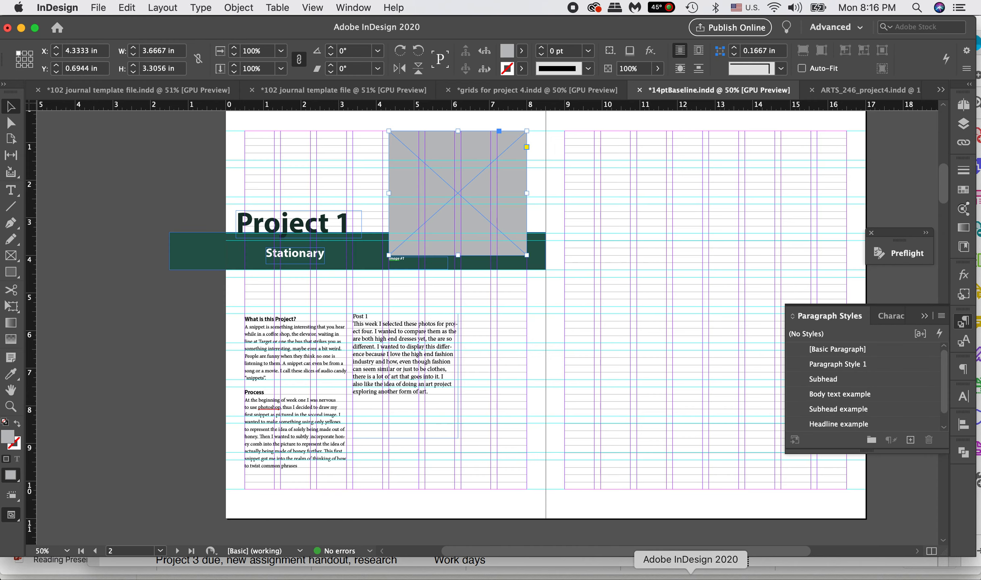
scroll(400, 298, "up", 2)
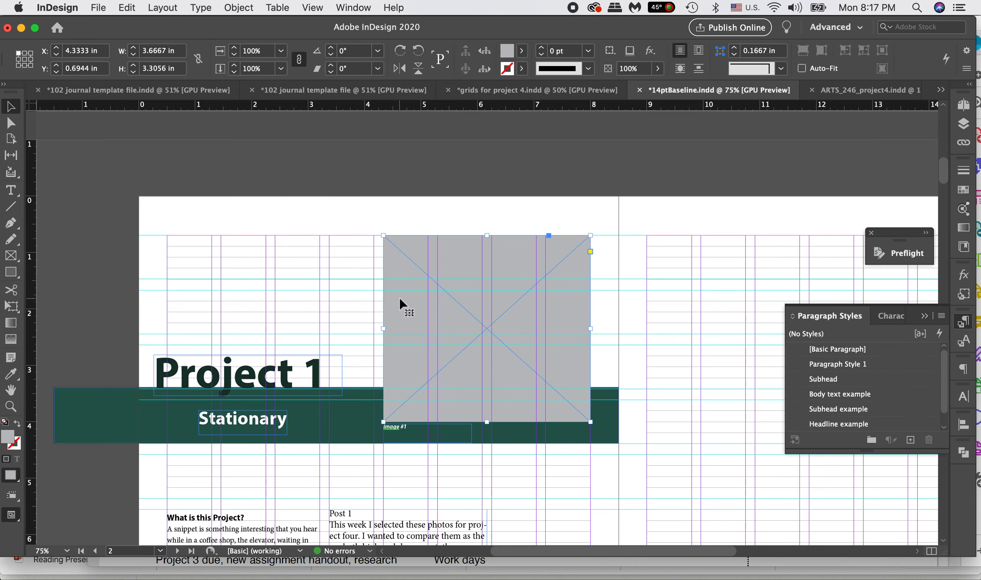
scroll(400, 297, "down", 10)
scroll(447, 155, "up", 3)
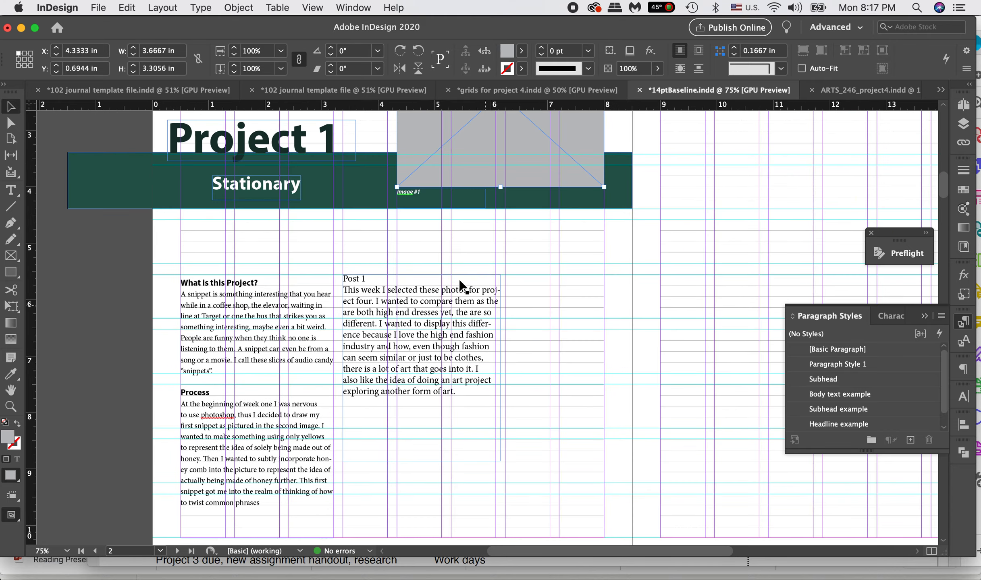
scroll(393, 270, "up", 5)
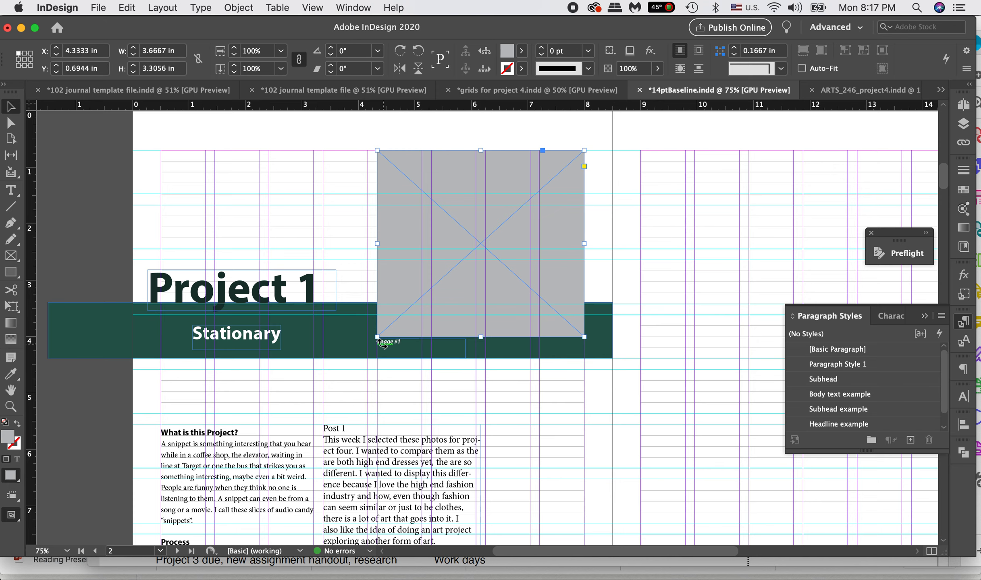
scroll(388, 347, "down", 5)
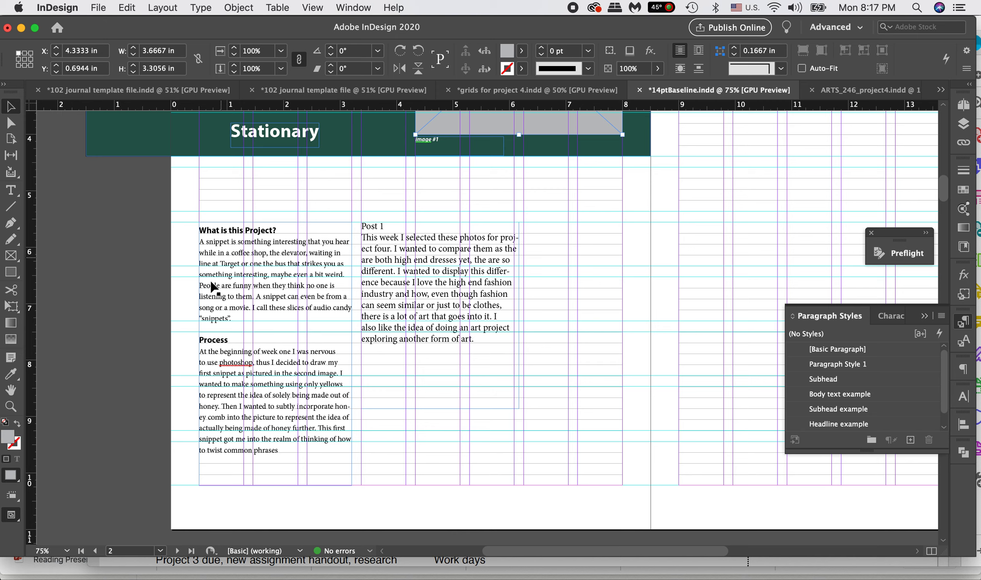
scroll(243, 322, "up", 2)
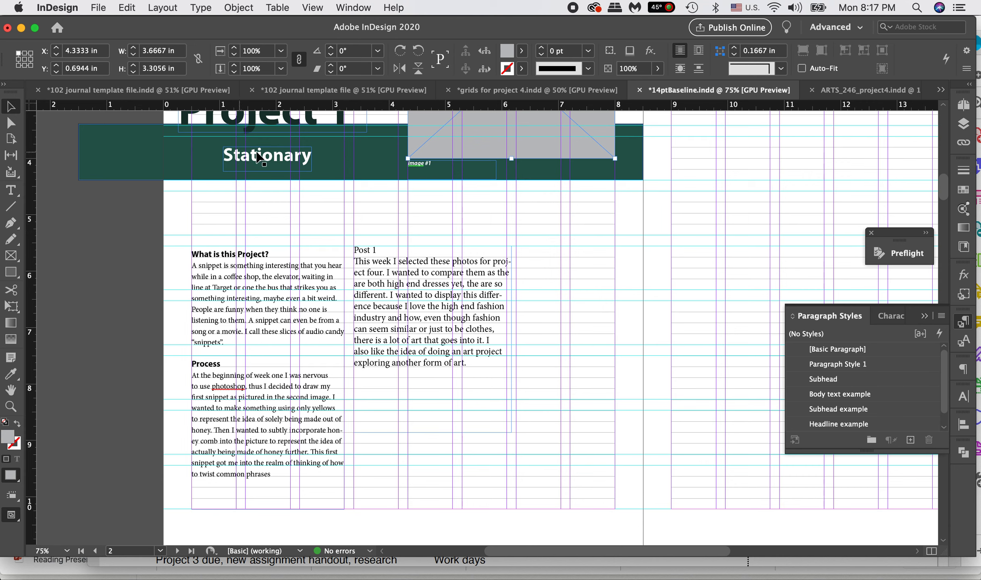
Step: Check which paragraph styles are applied to the Stationary headline, the What is this Project? column and the Post 1 text frame
left_click(269, 161)
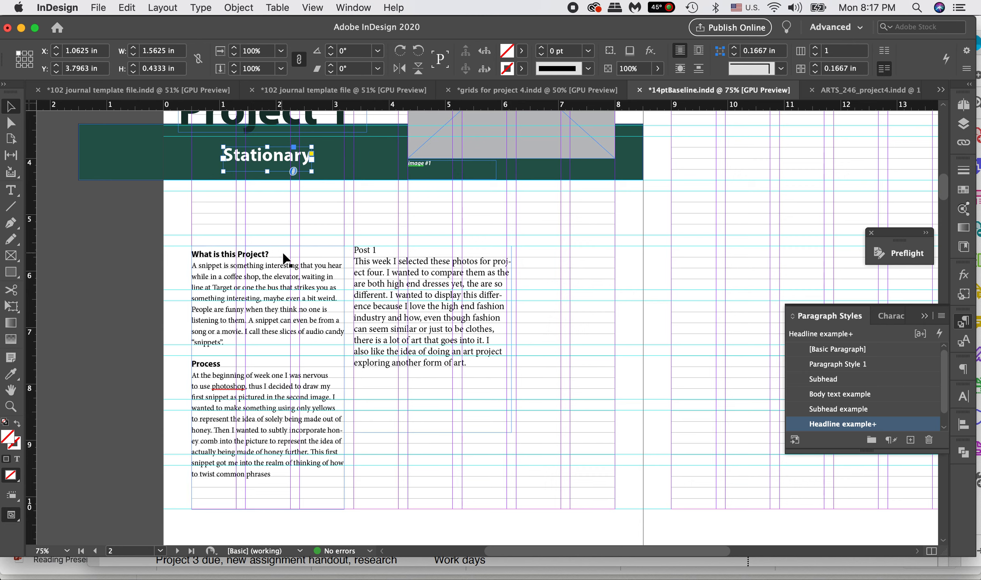
left_click(229, 296)
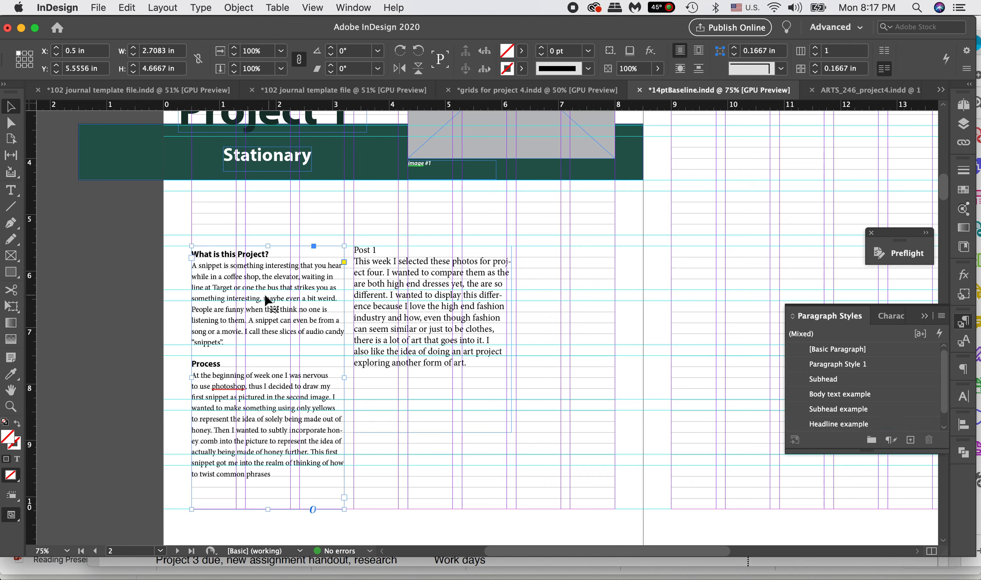
scroll(273, 188, "up", 1)
scroll(274, 193, "up", 5)
scroll(273, 193, "left", 2)
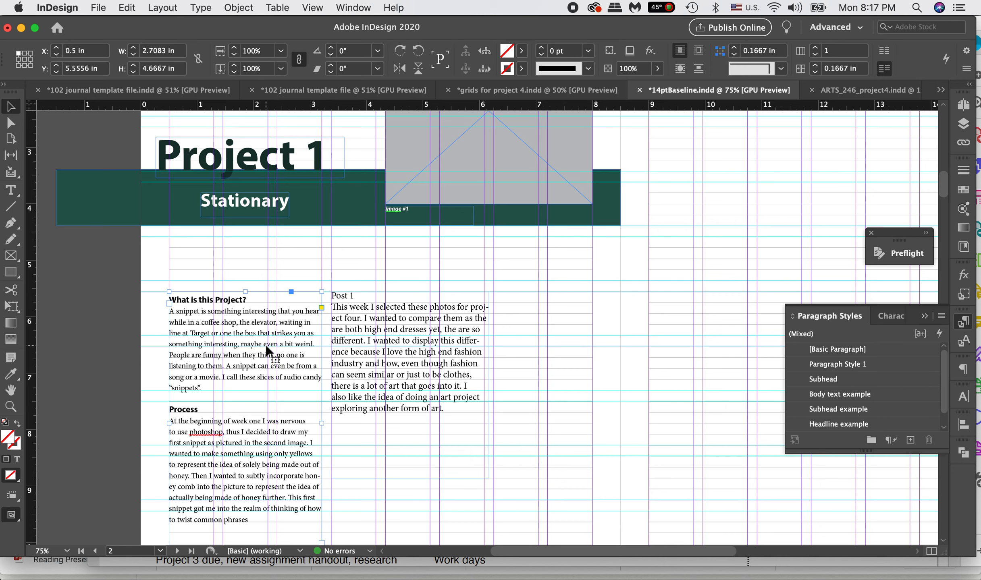
scroll(266, 351, "down", 2)
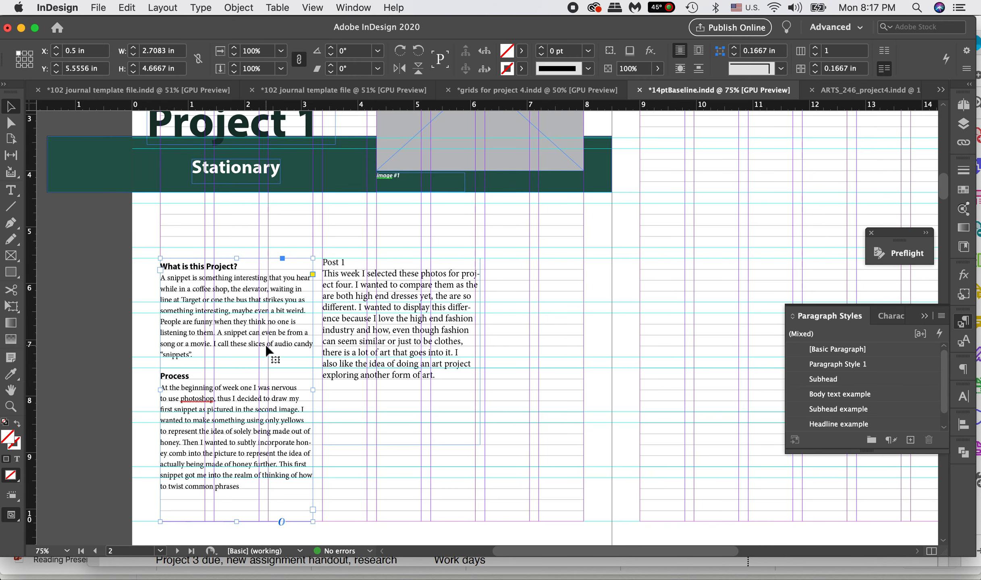
scroll(266, 350, "up", 1)
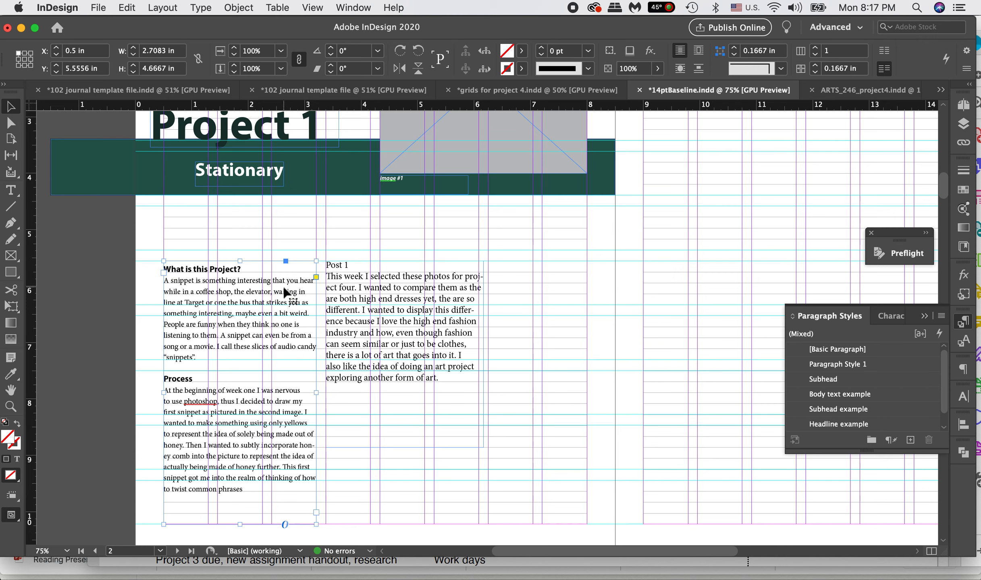
left_click(365, 310)
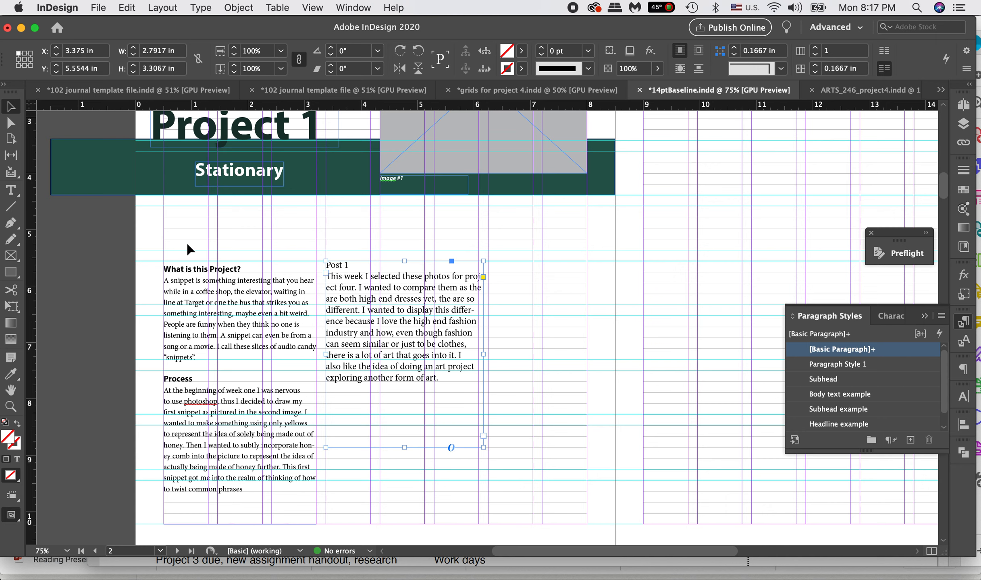
Step: Delete the Subhead paragraph style from the document's style list
double_click(445, 378)
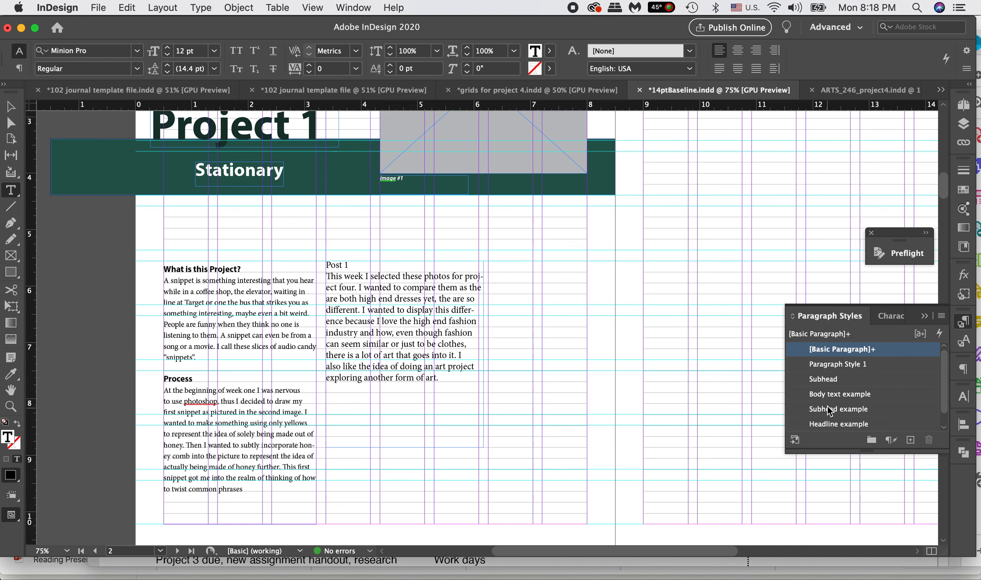
left_click(828, 381)
left_click(930, 442)
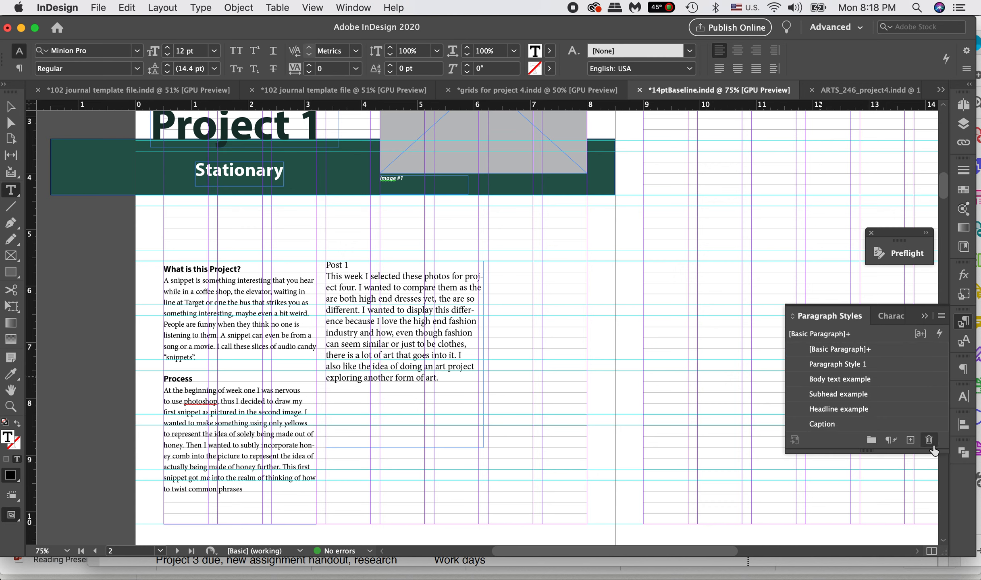
Step: Apply the Subhead example paragraph style to the Post 1 heading line
left_click_drag(352, 264, 311, 264)
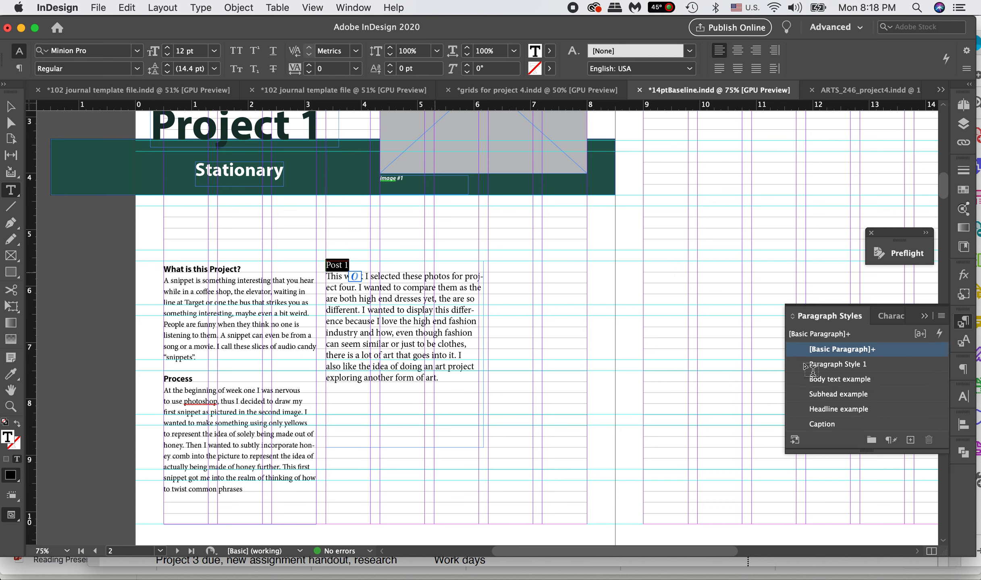
left_click(829, 410)
left_click(830, 394)
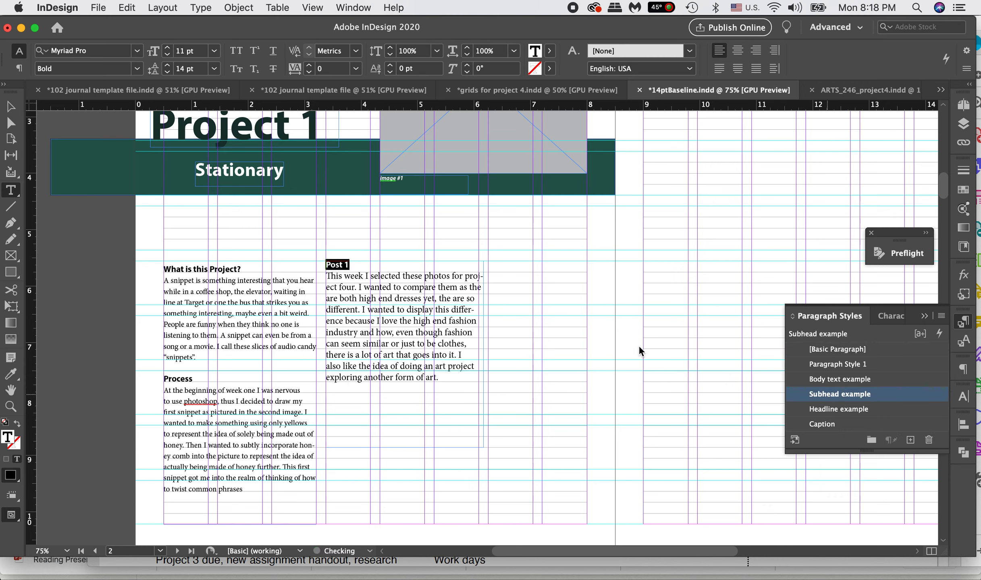
Step: Apply the Body text example paragraph style to the paragraph under Post 1 and deselect the text frame
left_click_drag(439, 379, 325, 276)
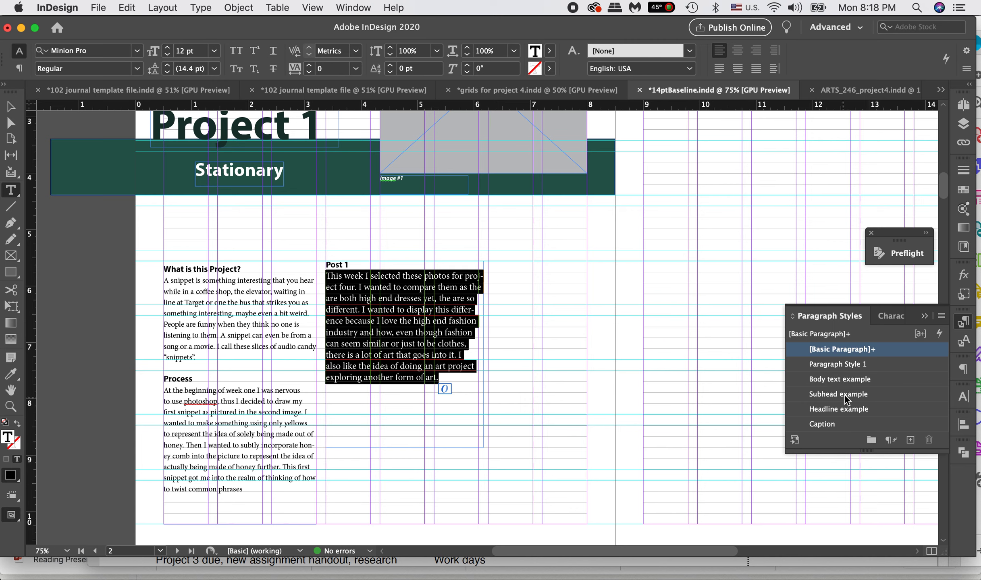
left_click(845, 380)
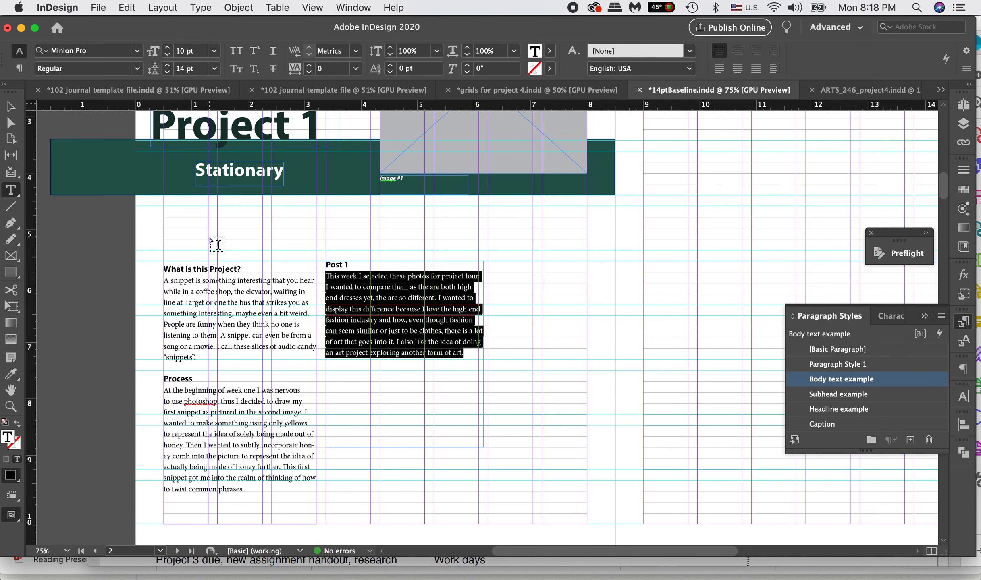
left_click(12, 104)
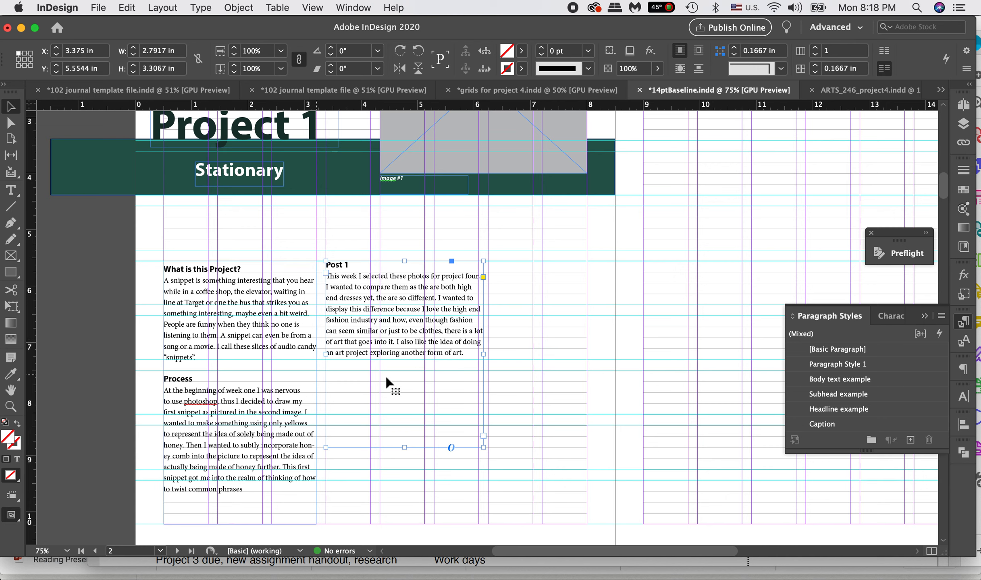
left_click(507, 340)
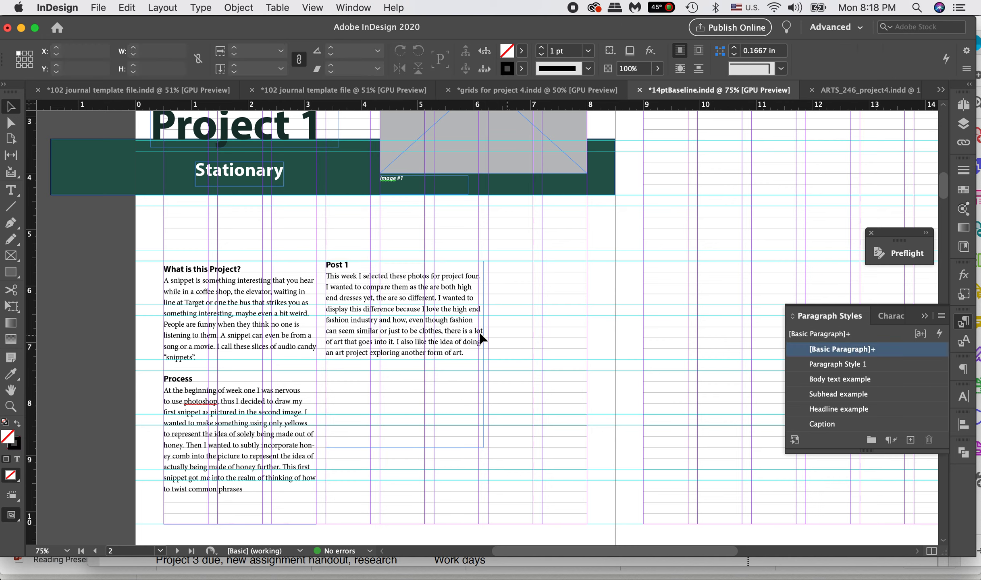
Step: Undo the paragraph styles applied to the Post 1 heading and its body paragraph
key("super+z")
key("super+z")
key("super+z")
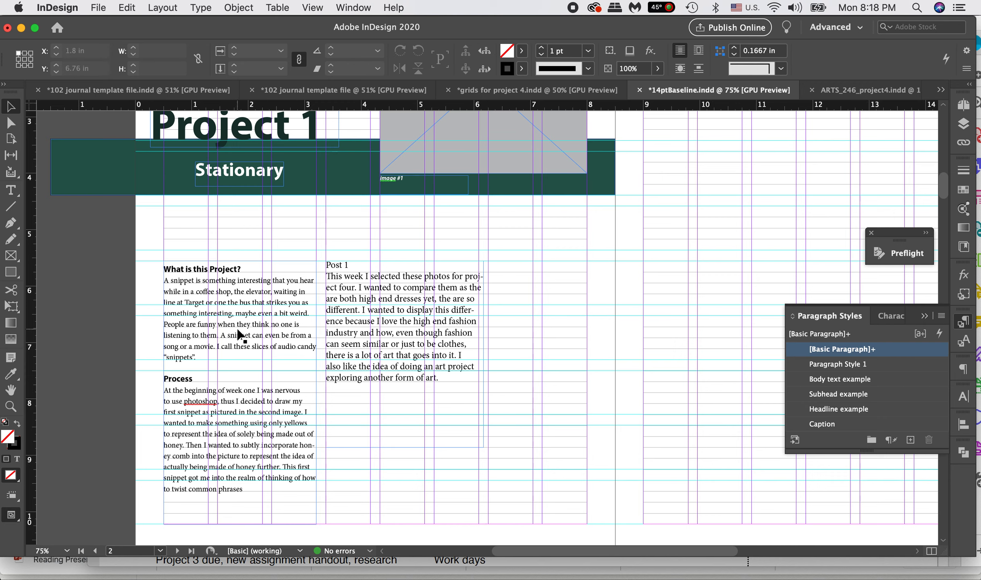
Step: Narrow the Post 1 text frame to a width of 2.7083 in, aligning its outer edge with the column guide
left_click(347, 309)
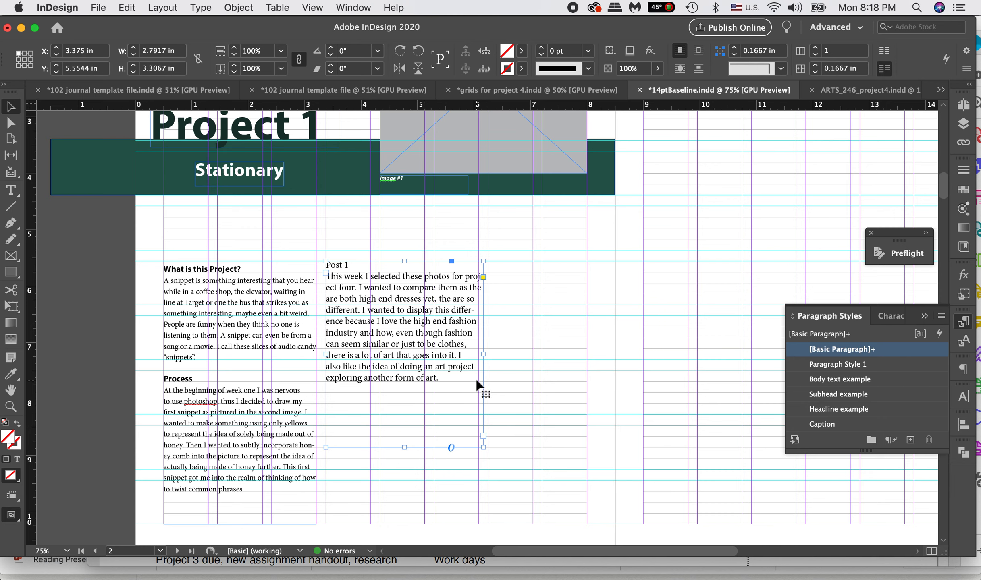
left_click_drag(483, 354, 480, 355)
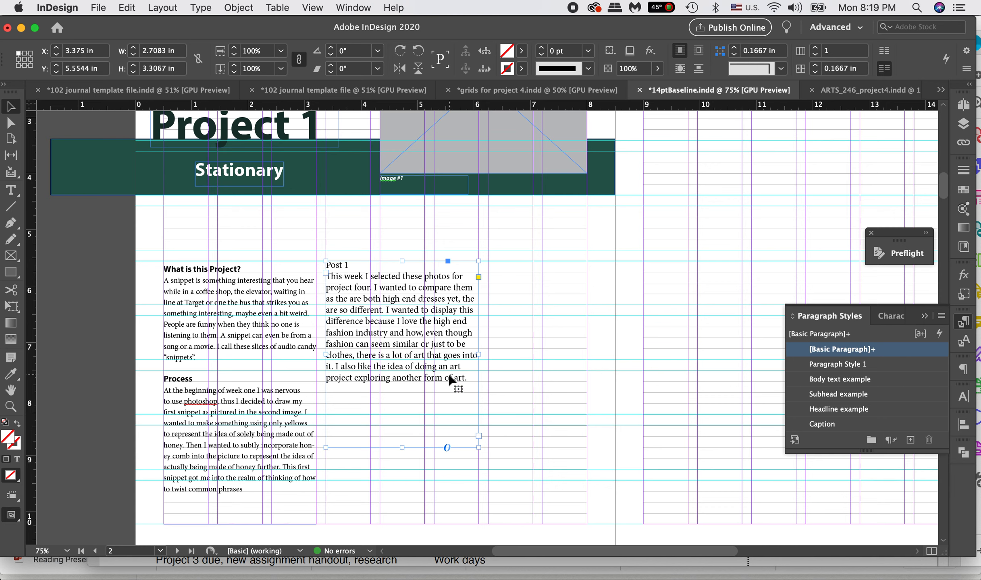
Step: Set the Post 1 heading in Myriad Pro Bold
double_click(352, 268)
left_click_drag(367, 268, 282, 267)
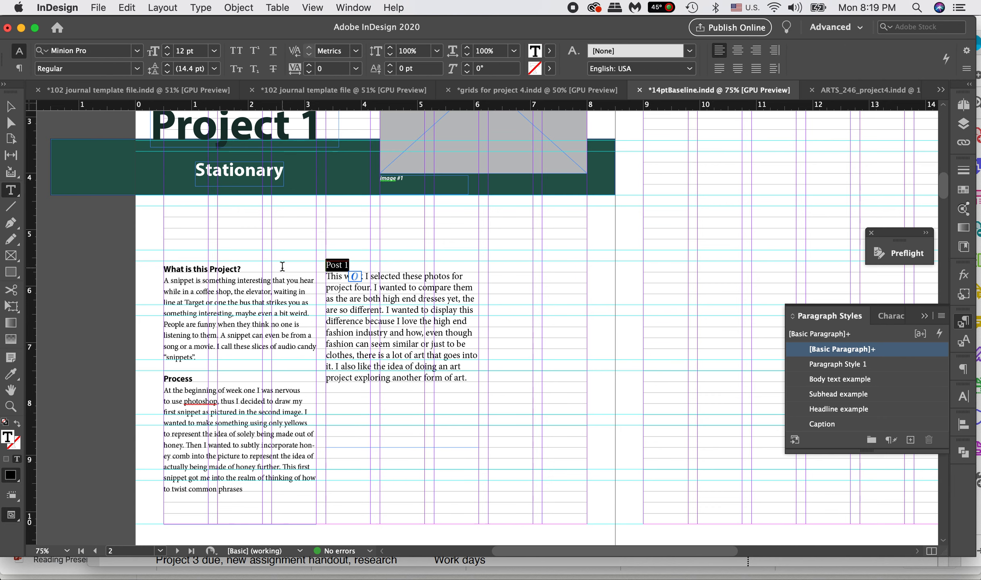
left_click(95, 50)
type("my")
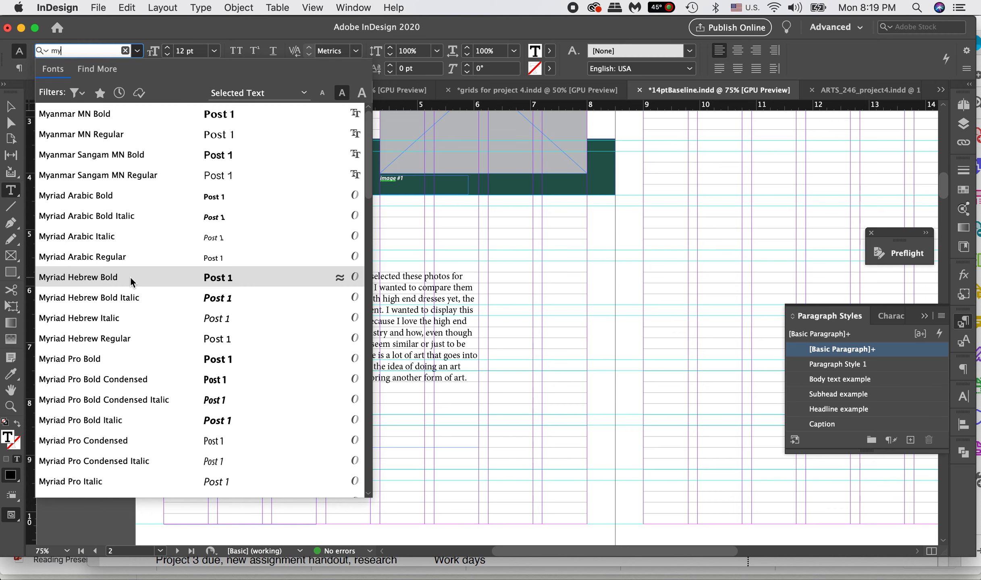
left_click(115, 357)
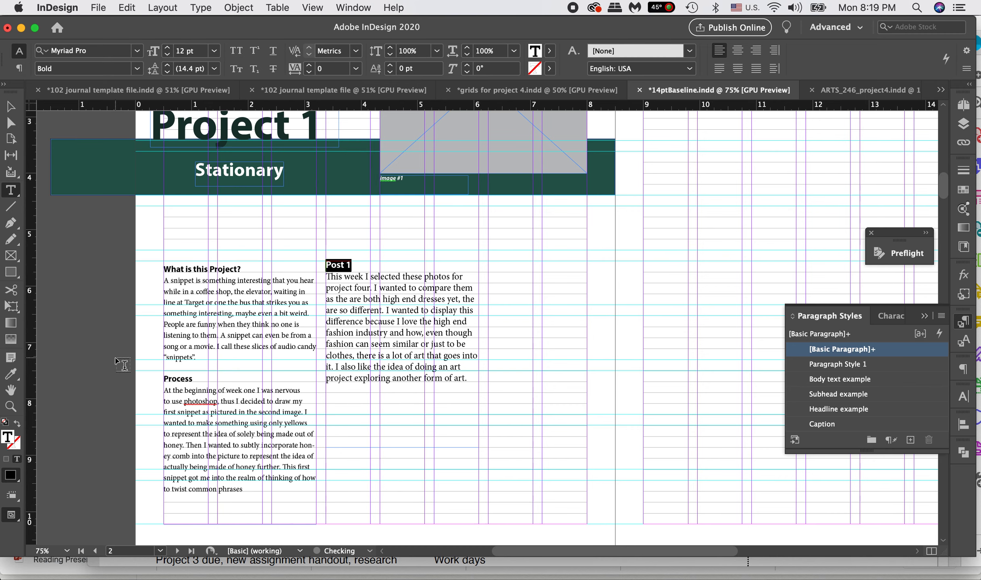
Step: Set the Post 1 heading's font size to 11 pt and its leading to 12 pt
left_click(184, 52)
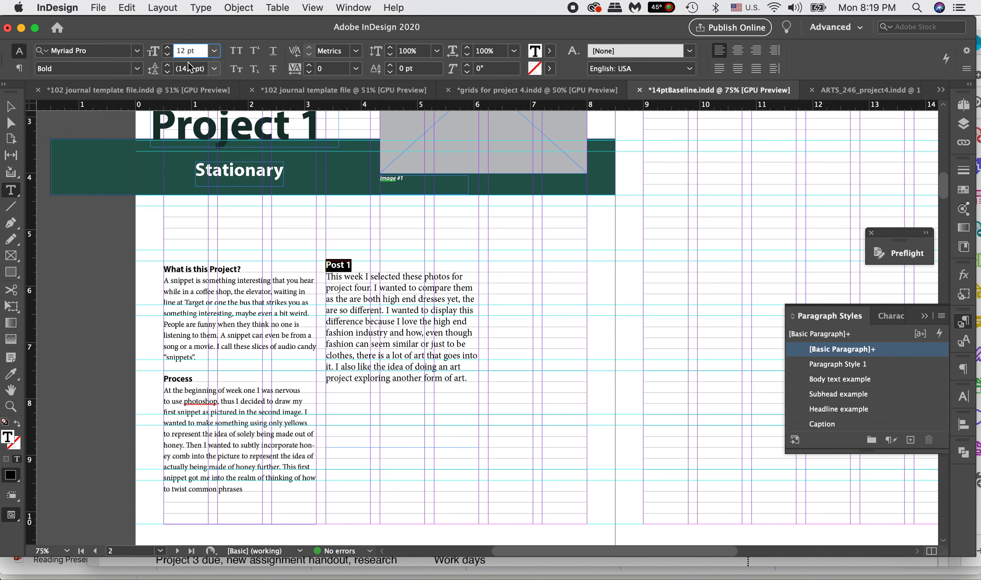
key("BackSpace")
type("1")
key("Return")
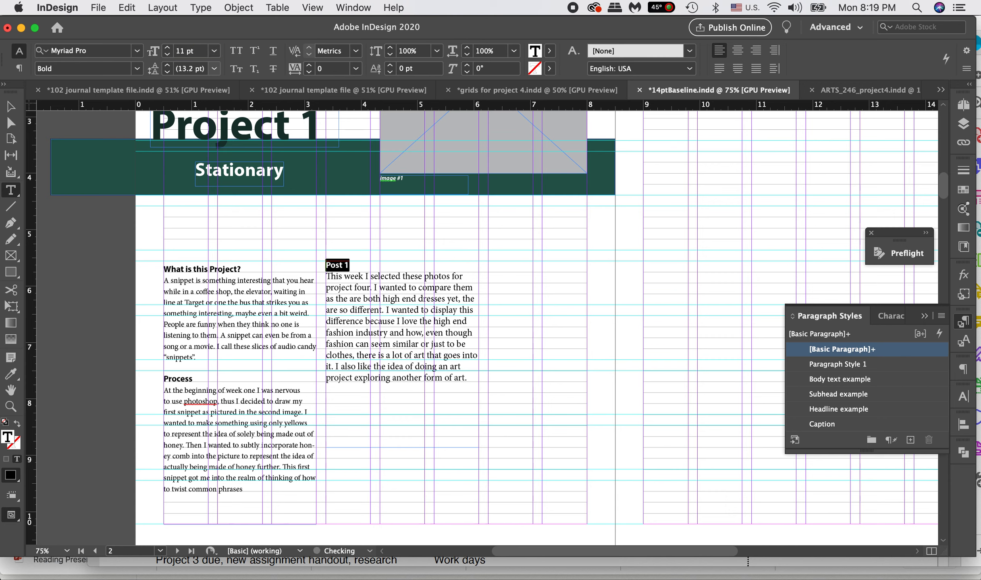
left_click(187, 67)
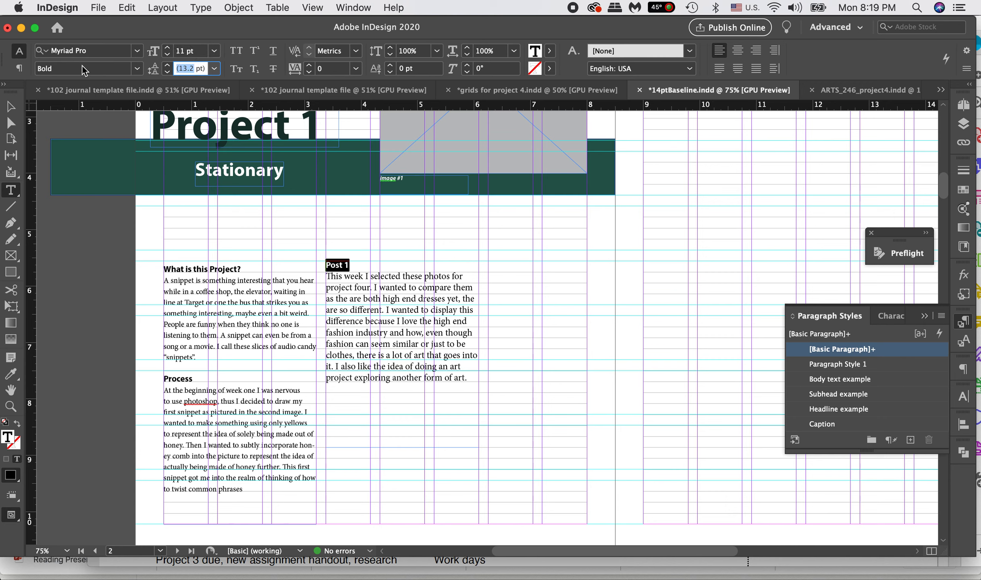
type("14")
key("Return")
key("Return")
type("12")
key("Return")
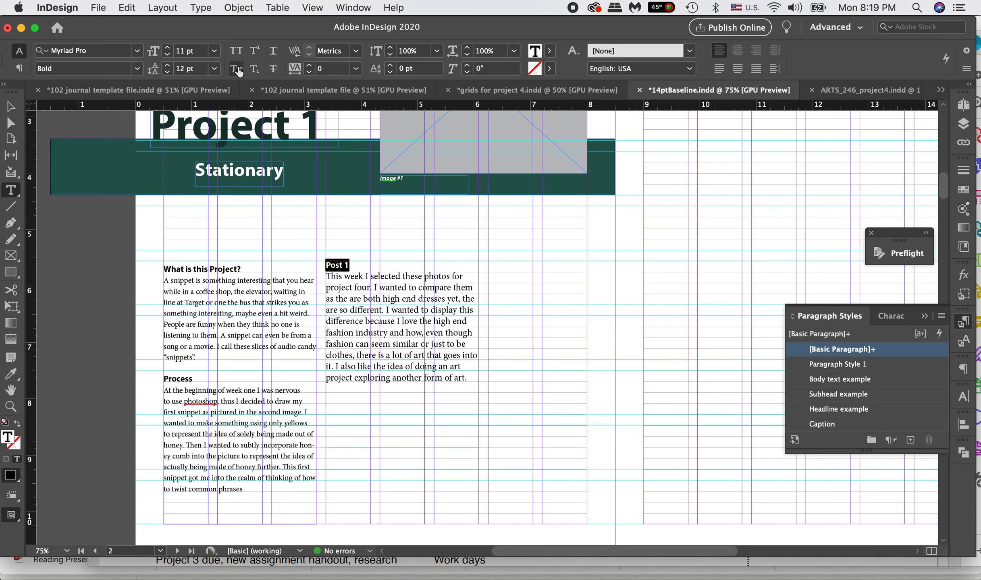
Step: Try all caps and centre alignment on the Post 1 heading, restoring normal case and left alignment
left_click(237, 55)
left_click(237, 55)
left_click(738, 50)
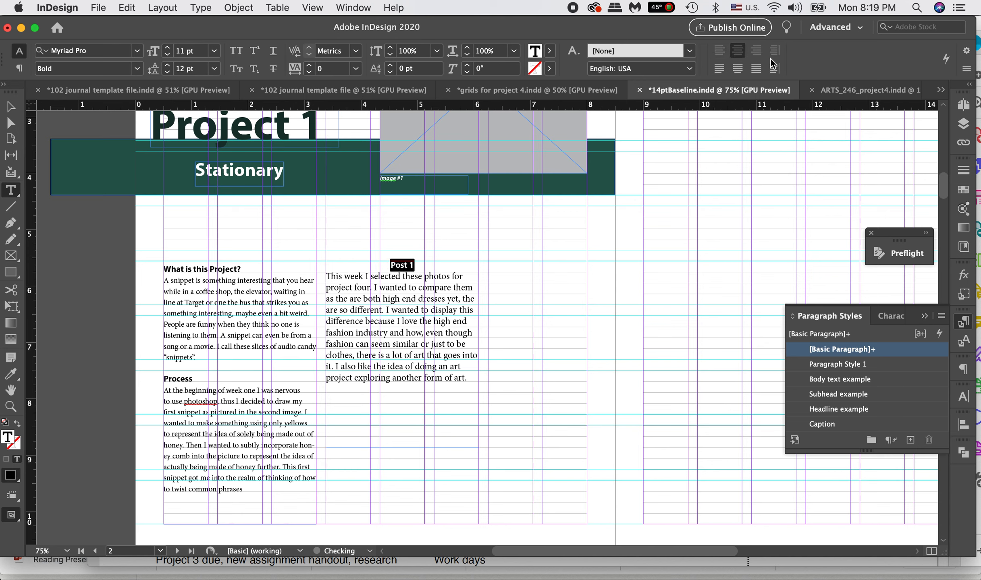
left_click(718, 52)
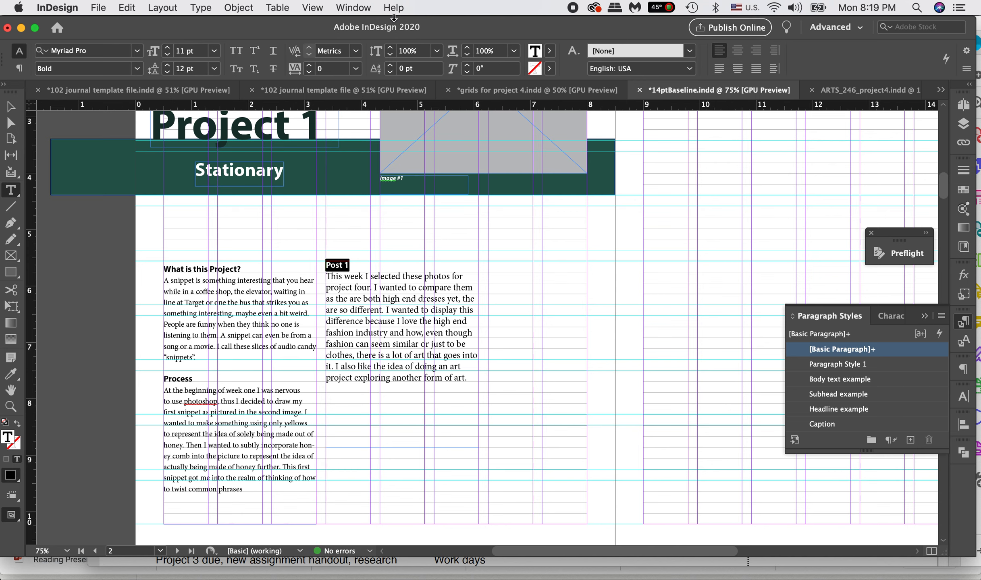
Step: Align the Post 1 heading to the baseline grid in its paragraph formatting
left_click(19, 68)
left_click(134, 47)
left_click(134, 56)
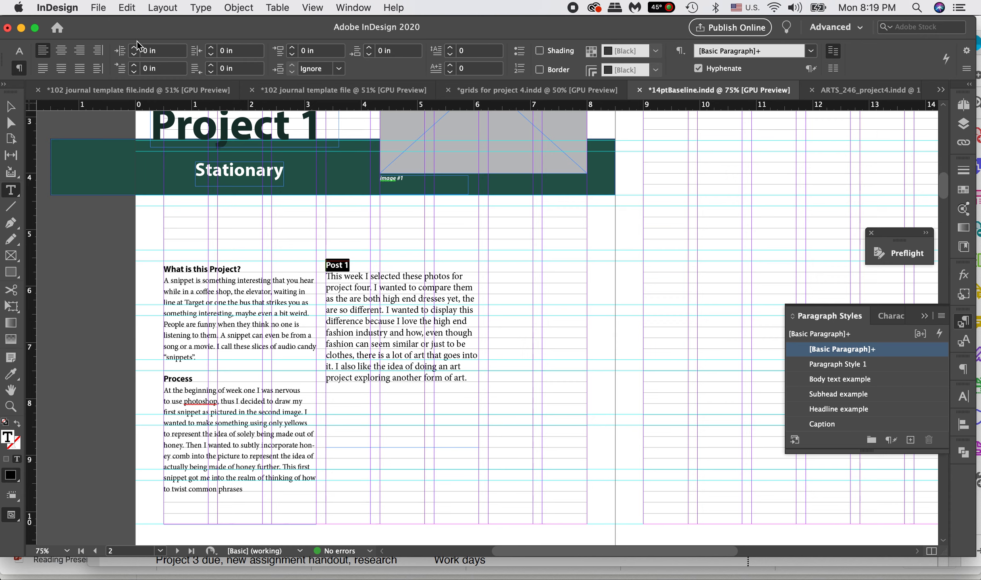
left_click(519, 51)
left_click(520, 69)
left_click(519, 69)
left_click(963, 369)
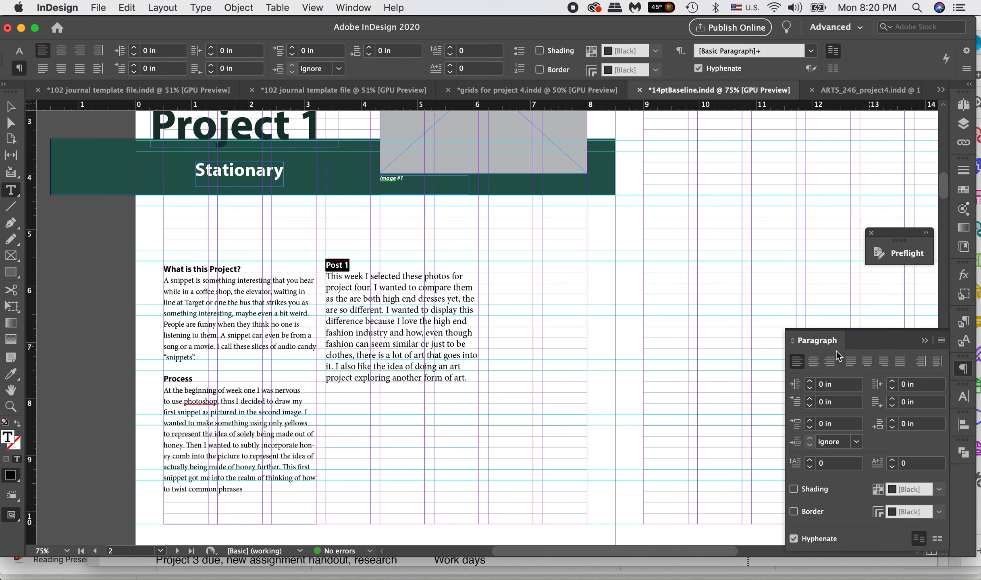
left_click(936, 540)
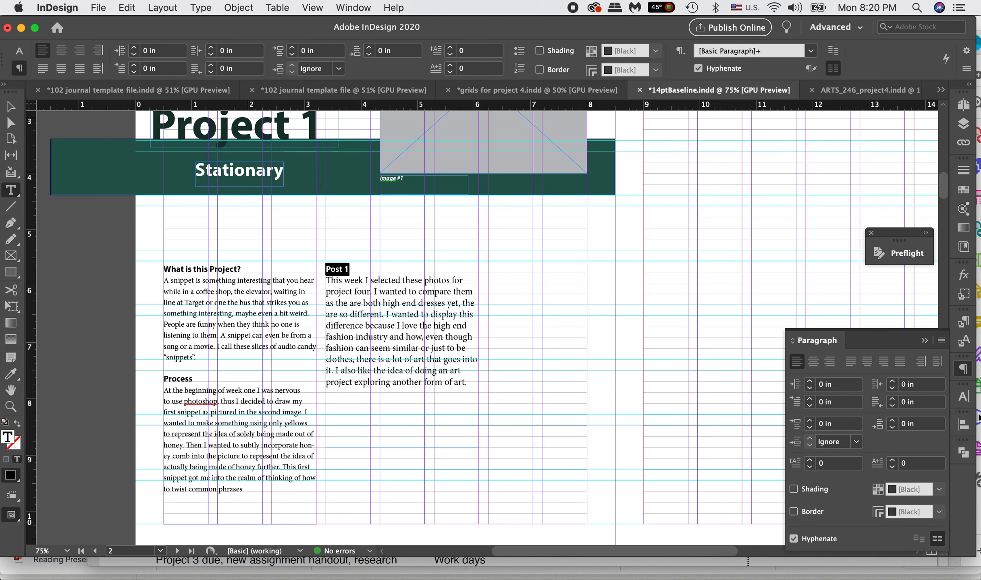
Step: Locate Paragraph Styles among the type commands and toggle the display of the style list
left_click(965, 322)
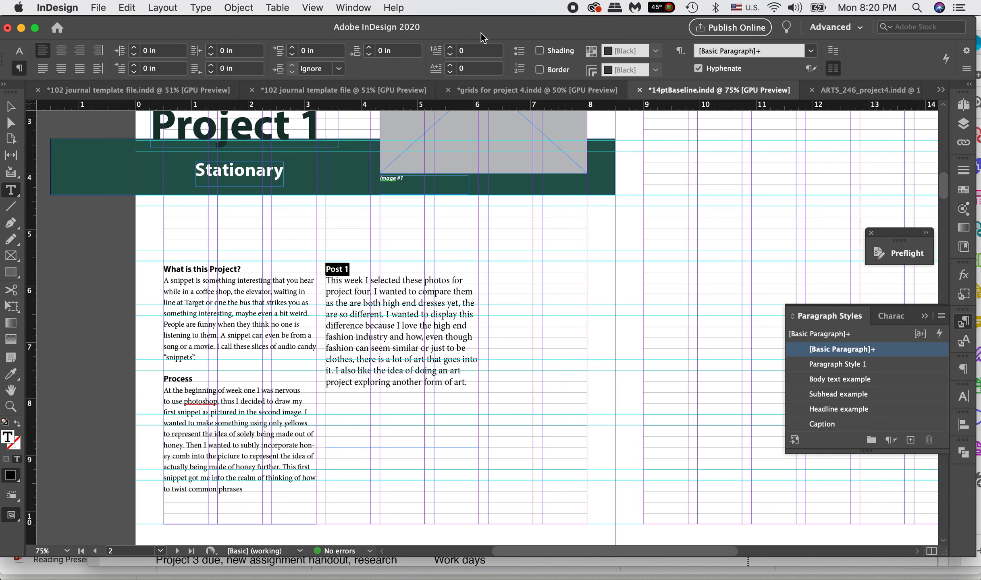
left_click(204, 8)
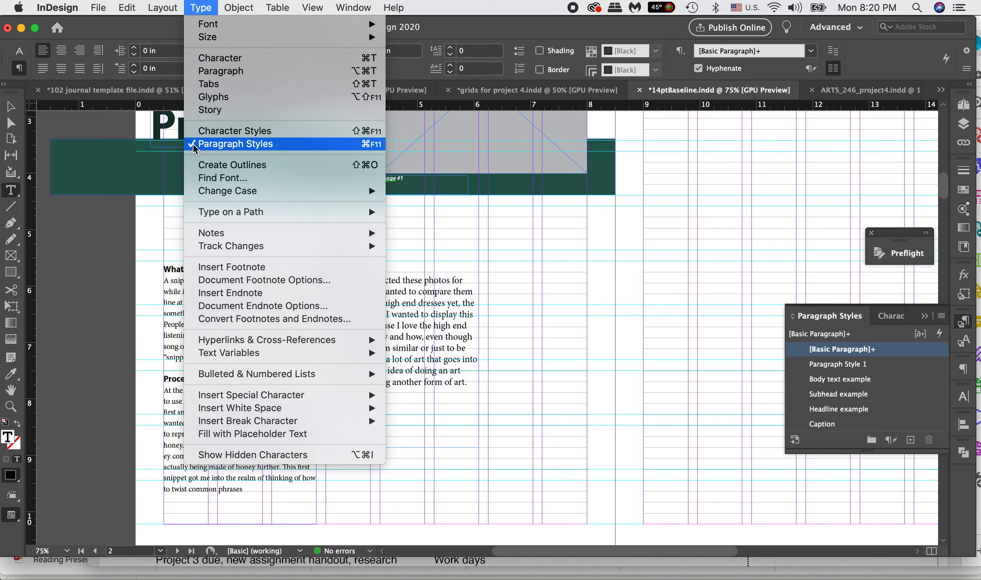
left_click(679, 320)
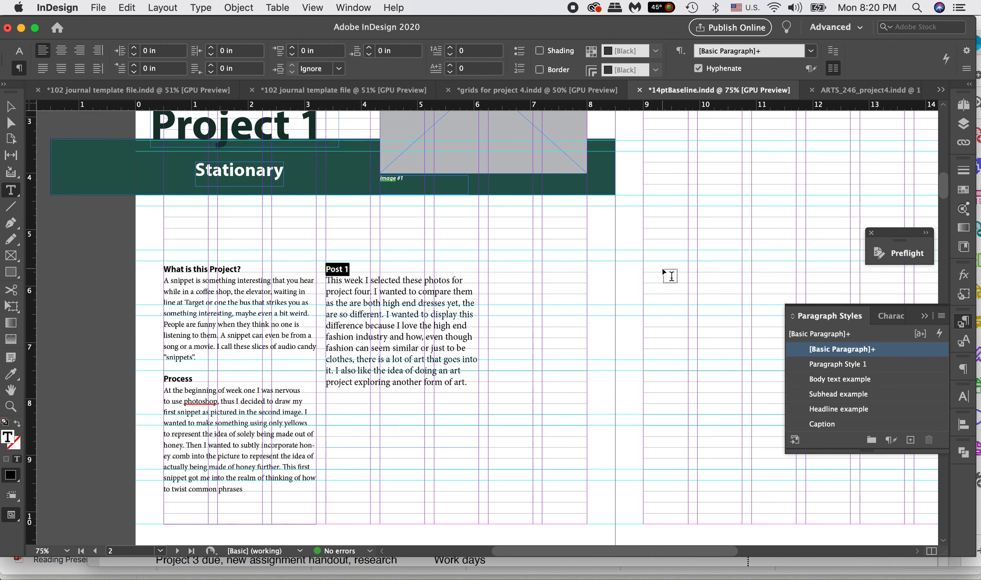
left_click_drag(829, 319, 969, 328)
left_click(963, 324)
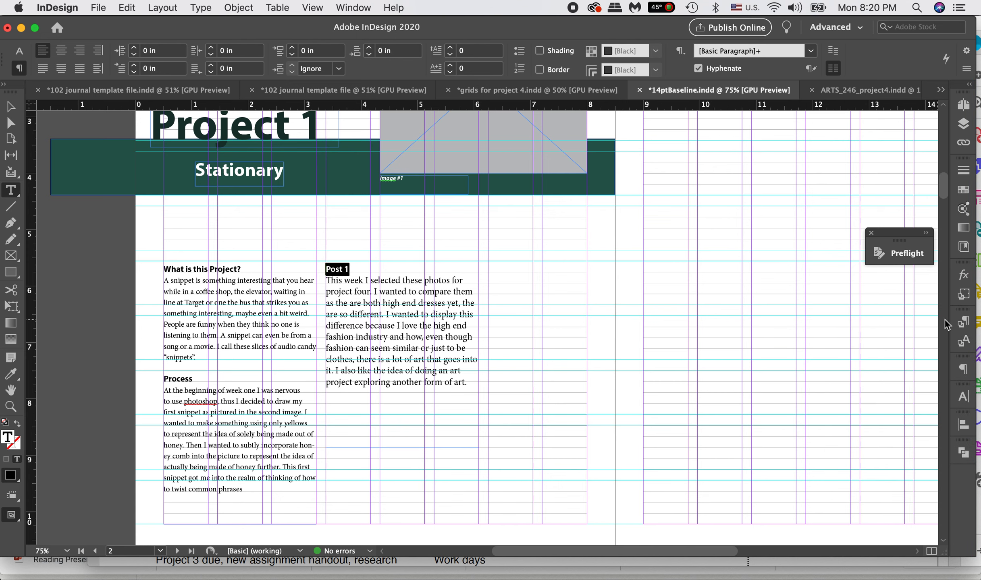
left_click(964, 324)
left_click(963, 323)
left_click(963, 323)
left_click(963, 325)
Step: Keep the Advanced workspace and dock the floating Preflight panel with the other collapsed panels
left_click(862, 28)
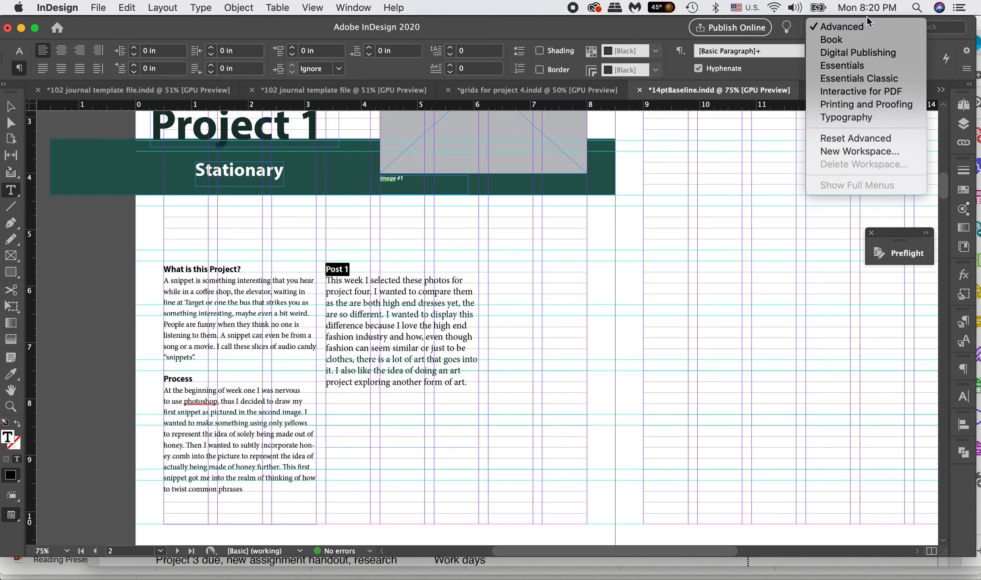
left_click(850, 27)
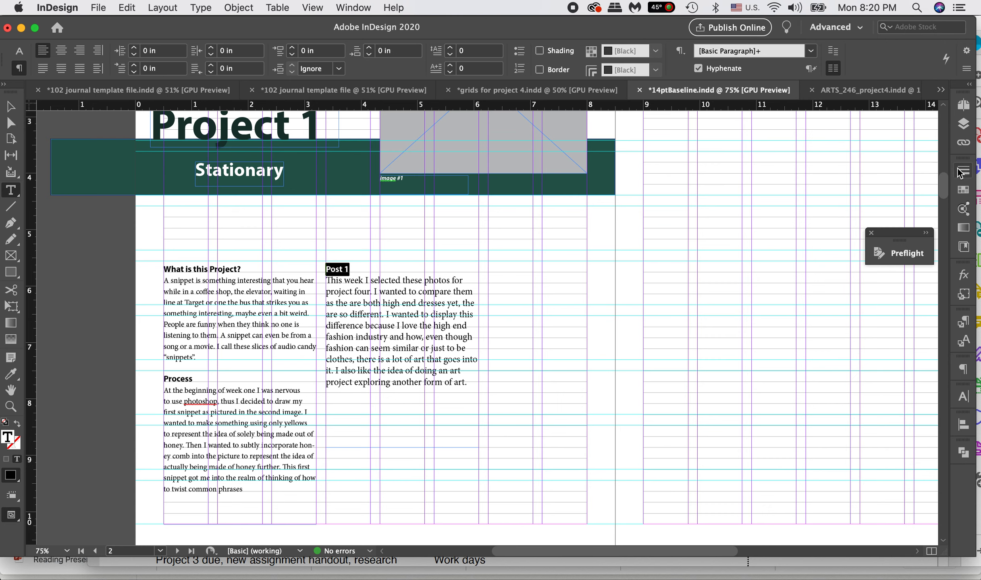
left_click_drag(880, 253, 930, 483)
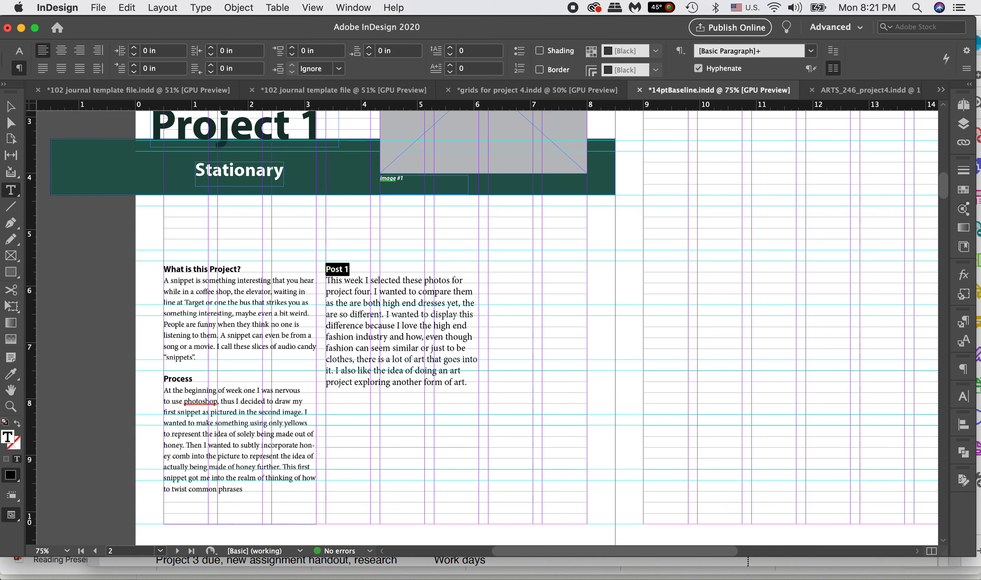
Step: Try to add a new paragraph style directly from the Post 1 heading, and undo its creation
left_click(965, 323)
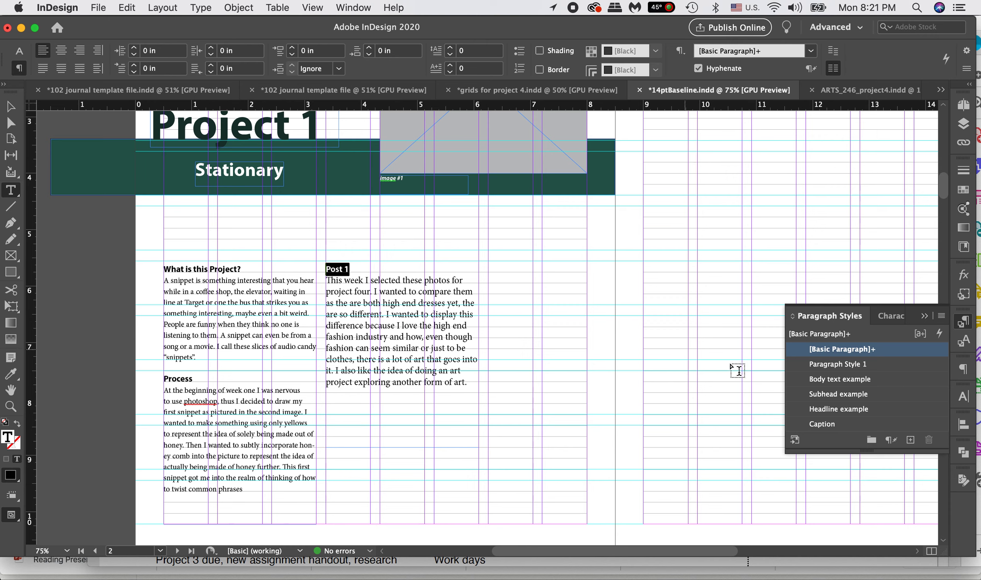
left_click(910, 442)
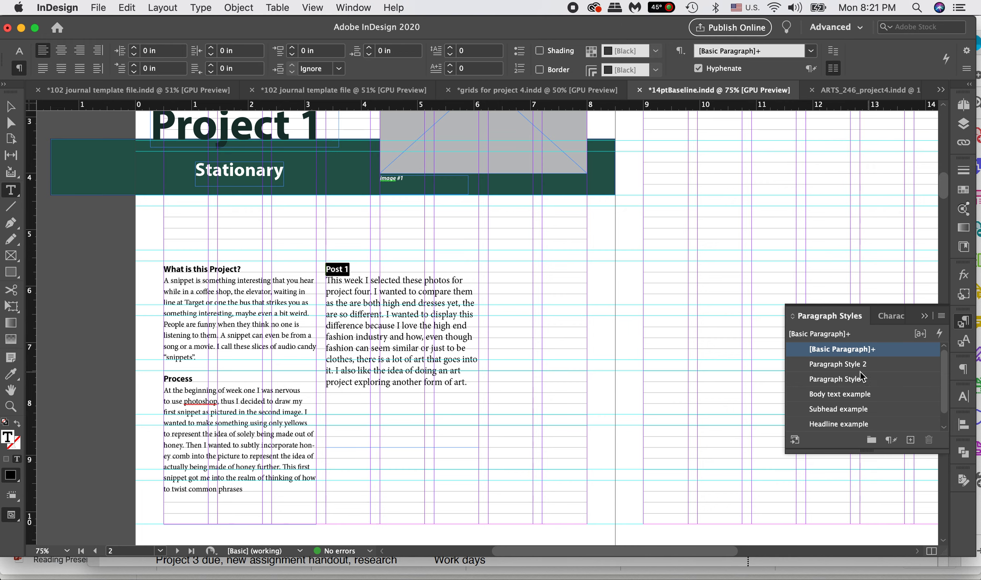
key("super+z")
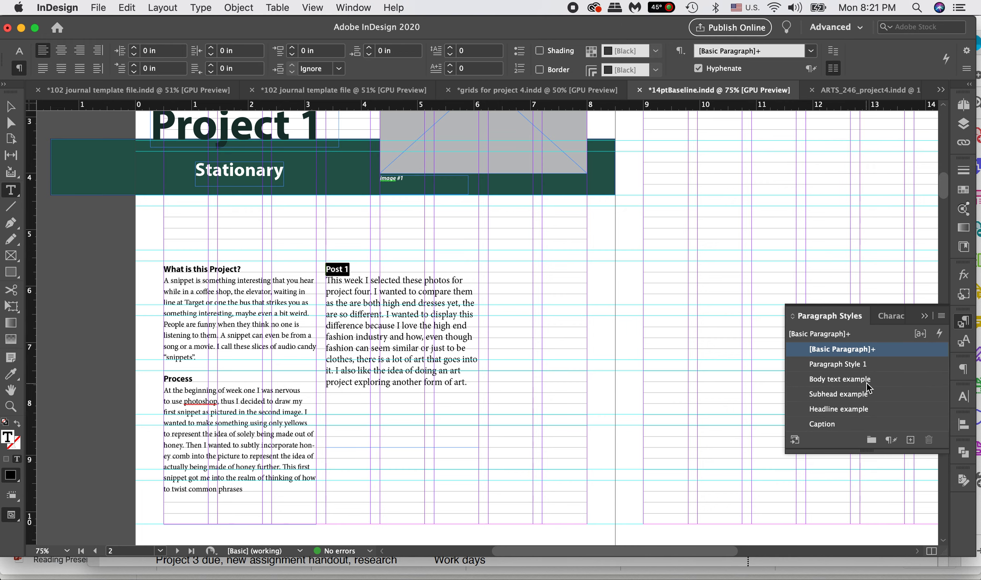
left_click(911, 441, "alt")
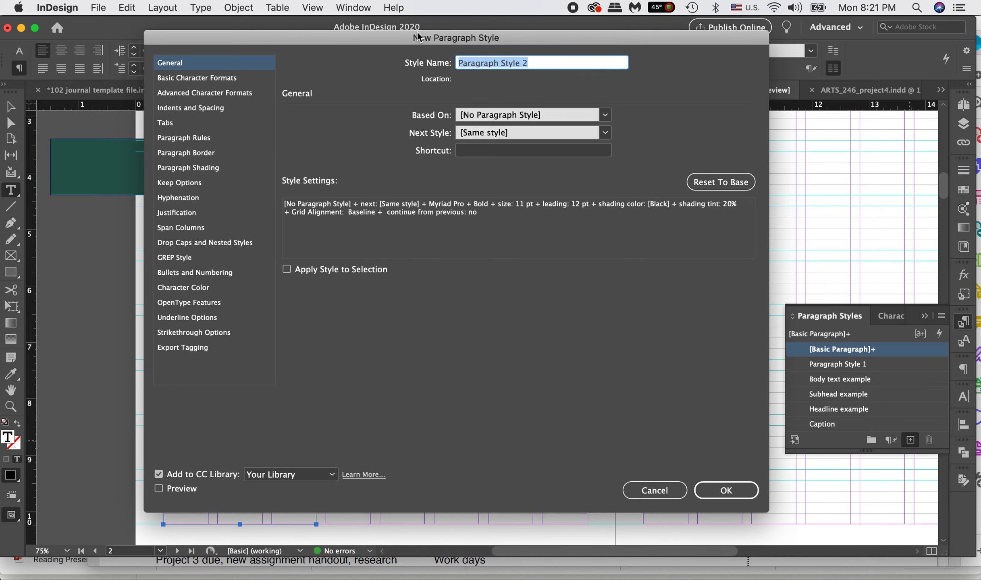
left_click_drag(399, 35, 636, 80)
type("subhead New")
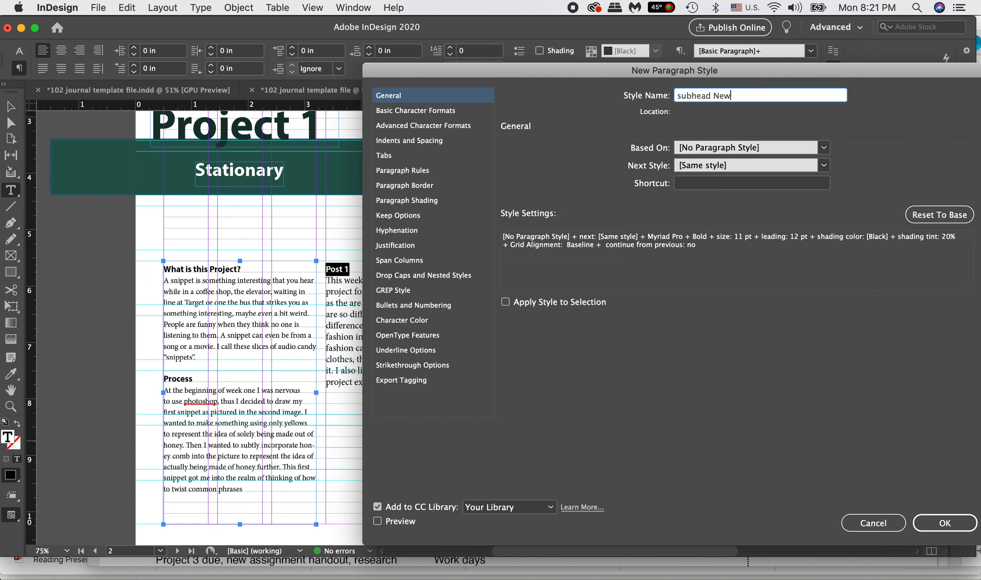
left_click(410, 110)
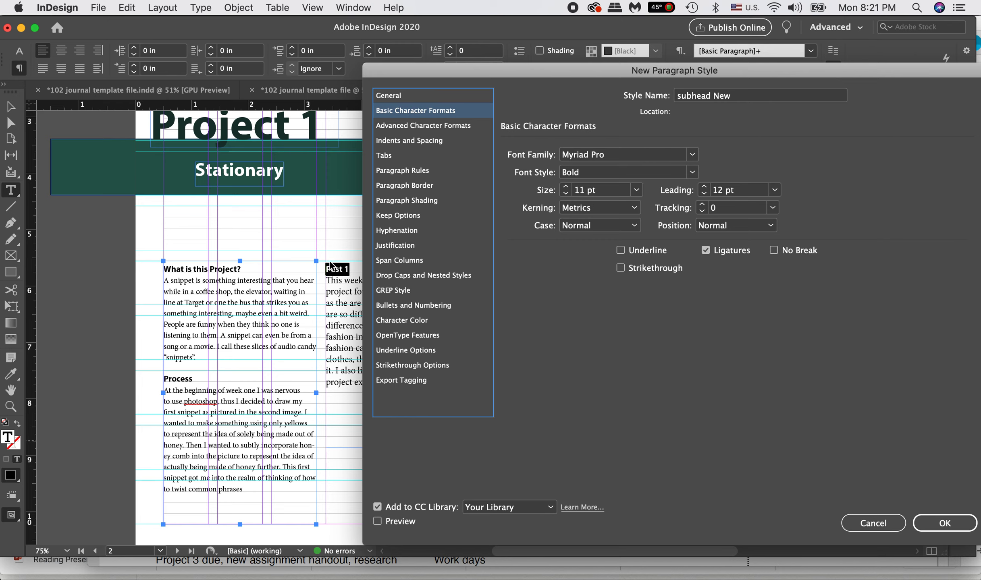
left_click(692, 157)
left_click(667, 214)
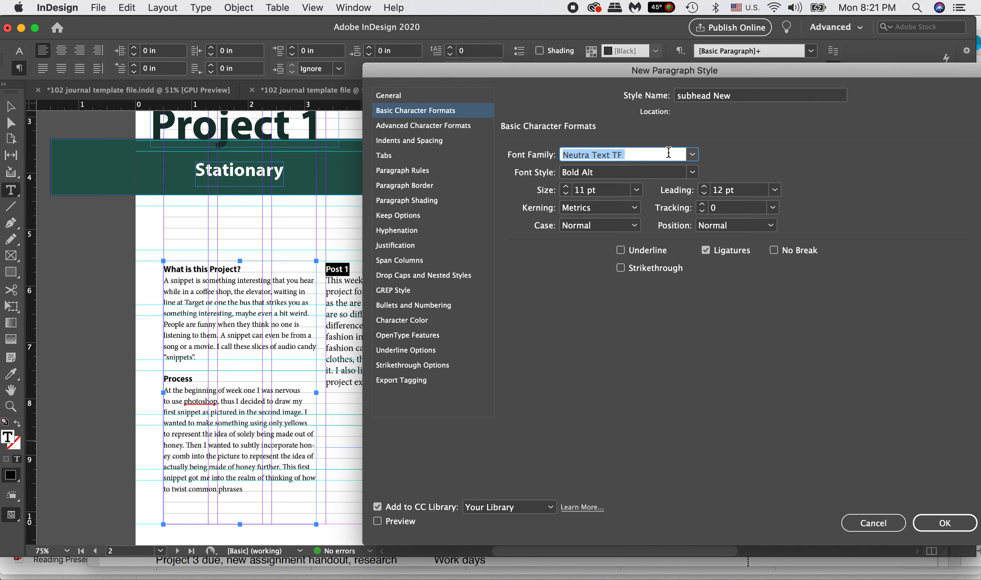
left_click(692, 156)
scroll(652, 168, "down", 15)
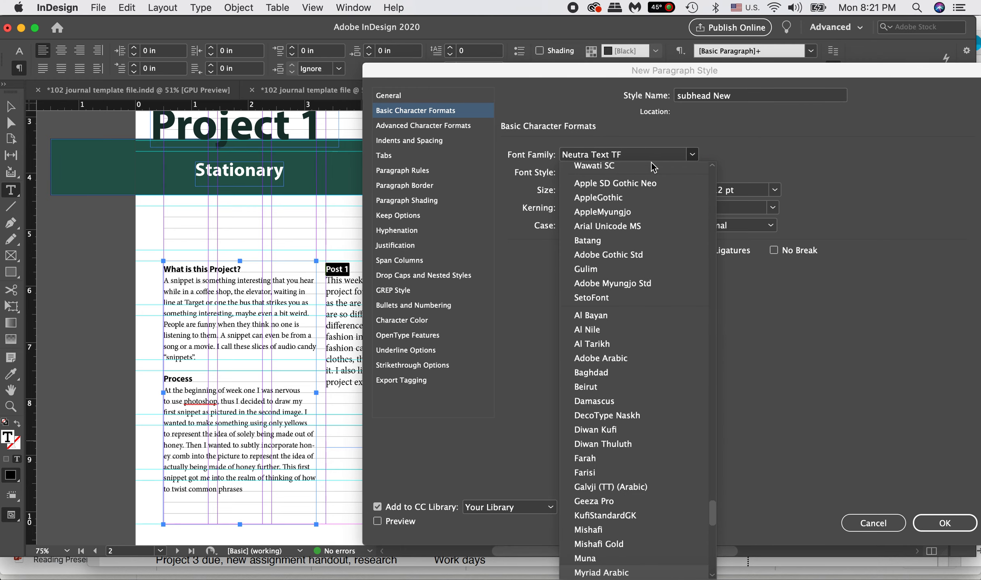
scroll(621, 318, "down", 3)
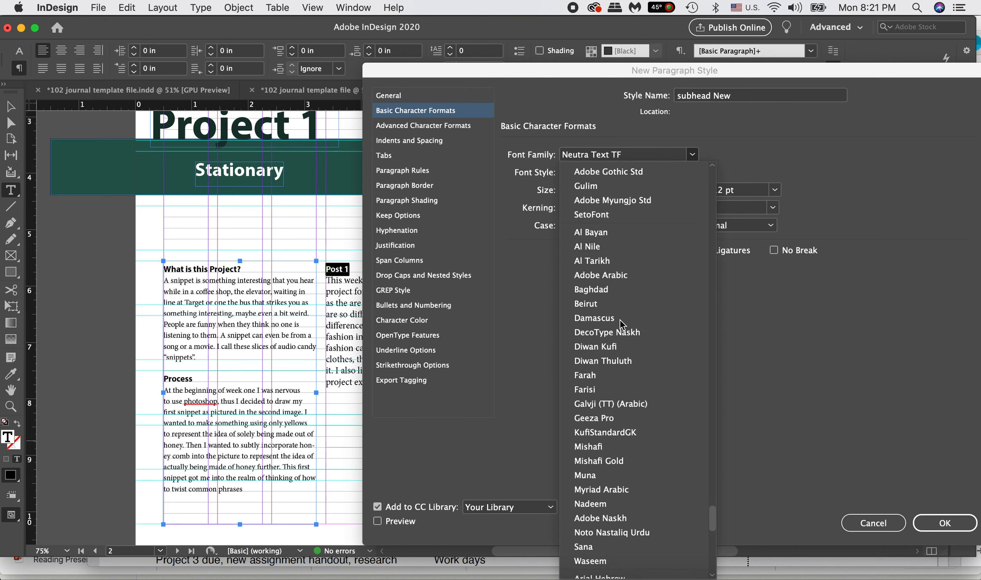
left_click(626, 492)
left_click(873, 523)
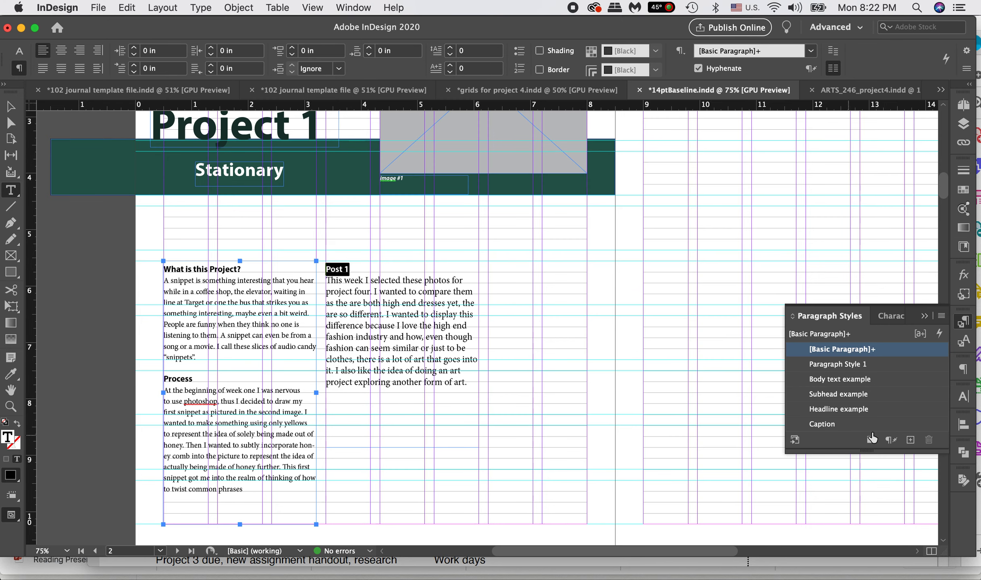
Step: Start a new paragraph style from the Post 1 heading, trying a 16 pt size and restoring 11 pt
left_click(910, 440, "alt")
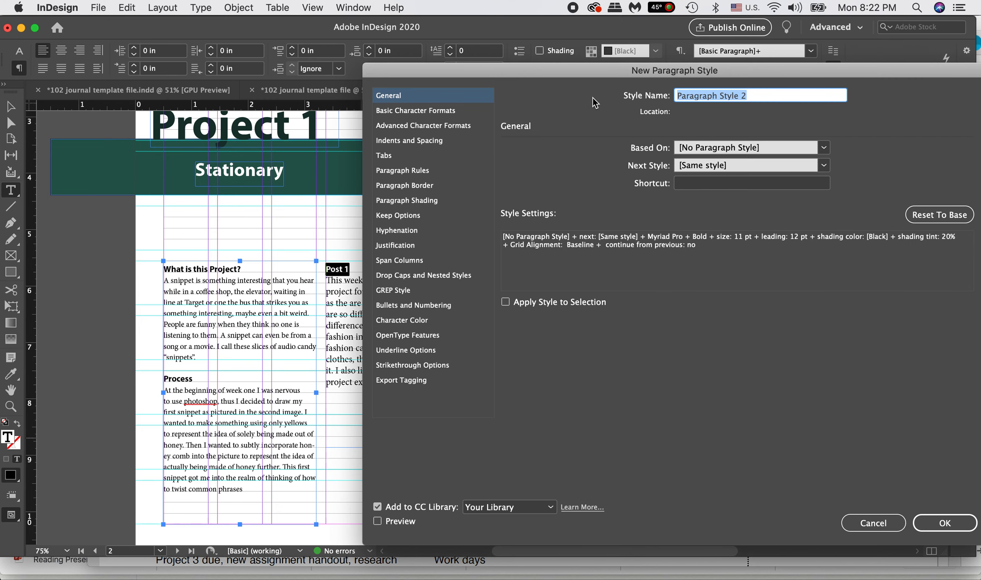
left_click(447, 113)
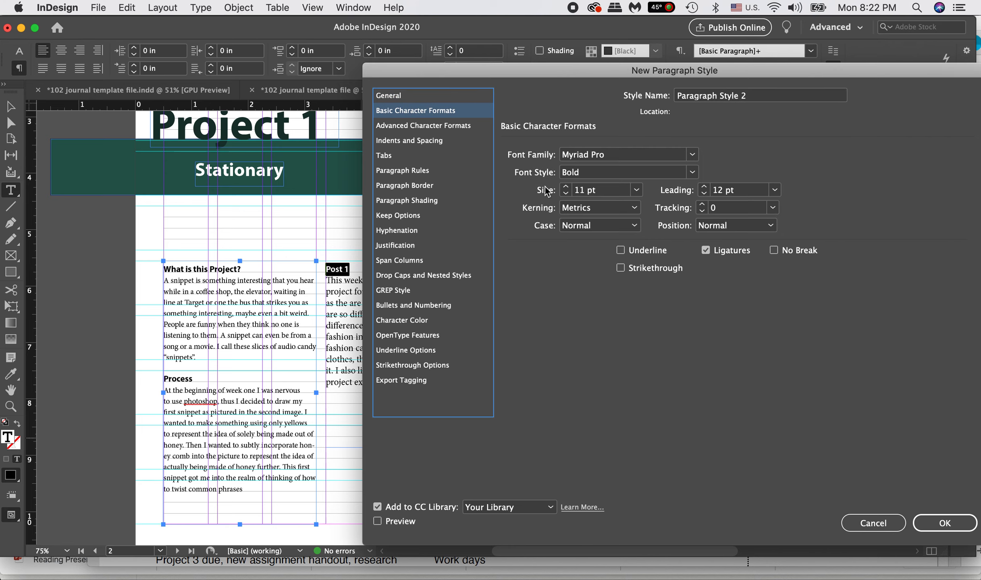
left_click(378, 521)
left_click(566, 187)
left_click(566, 187)
left_click(566, 187)
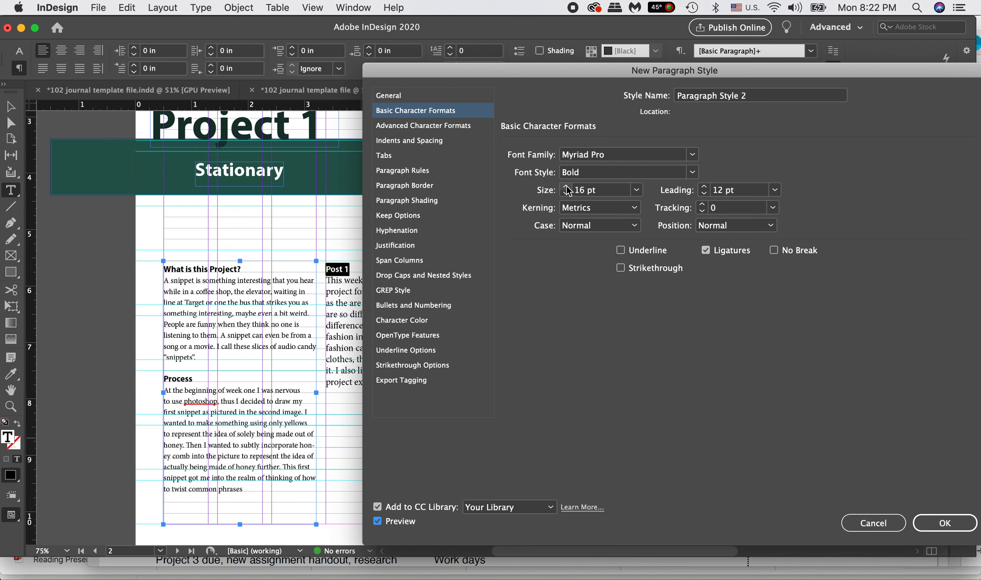
left_click(378, 522)
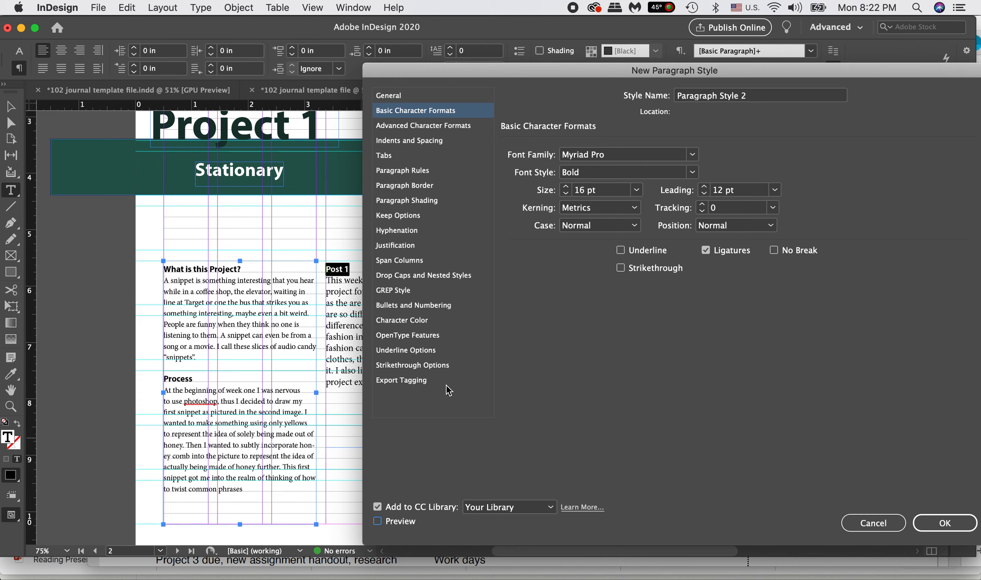
left_click(566, 193)
left_click(566, 194)
left_click(566, 194)
Step: Review the new style's indents and spacing, paragraph rules, tabs and keep options
left_click(397, 141)
left_click(399, 171)
left_click(397, 156)
left_click(397, 216)
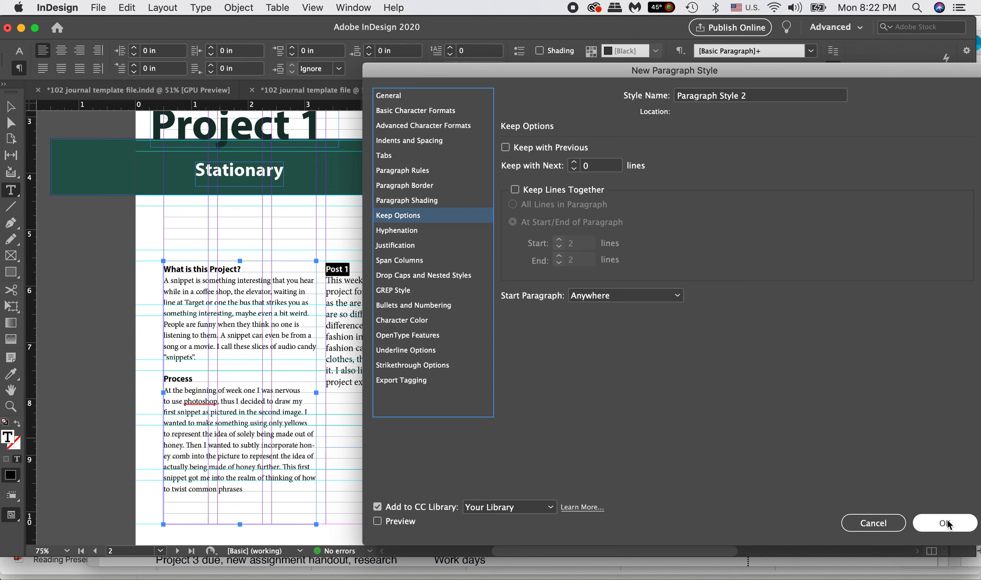
Step: Name the new paragraph style "subhead new"
left_click(772, 97)
left_click(397, 96)
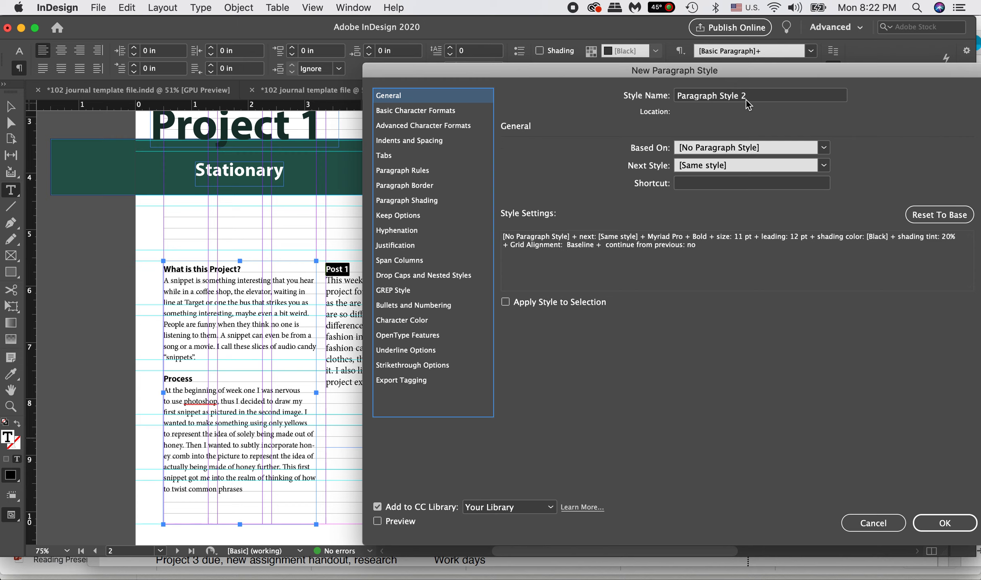
key("Tab")
type("su")
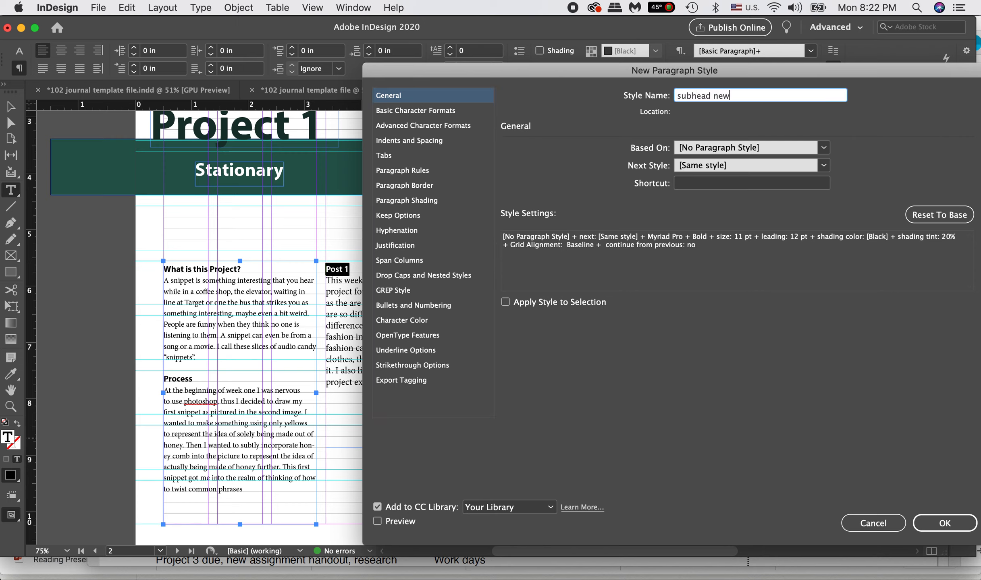
Step: Save the new paragraph style and apply "subhead new" to the Post 1 heading
left_click(943, 523)
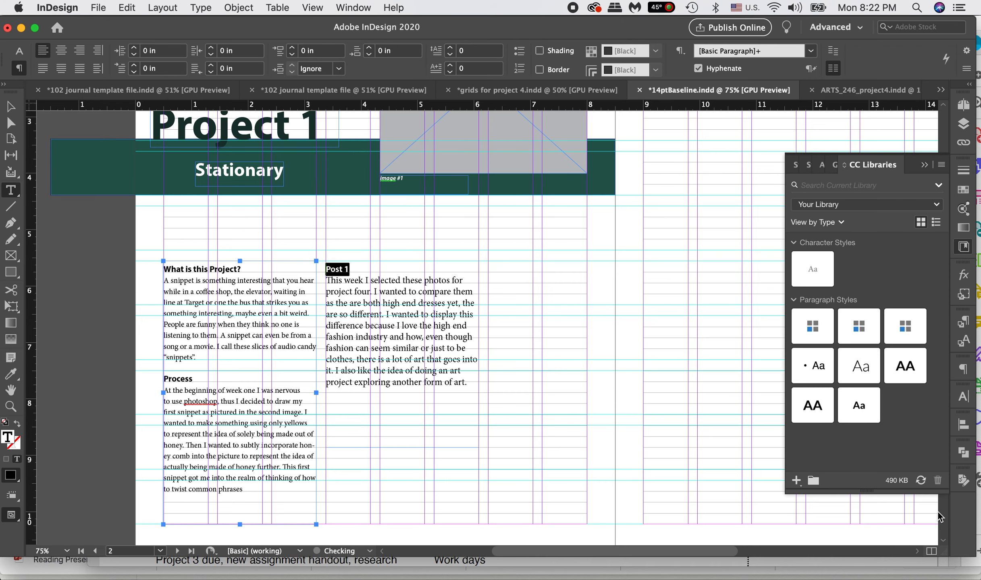
left_click(963, 322)
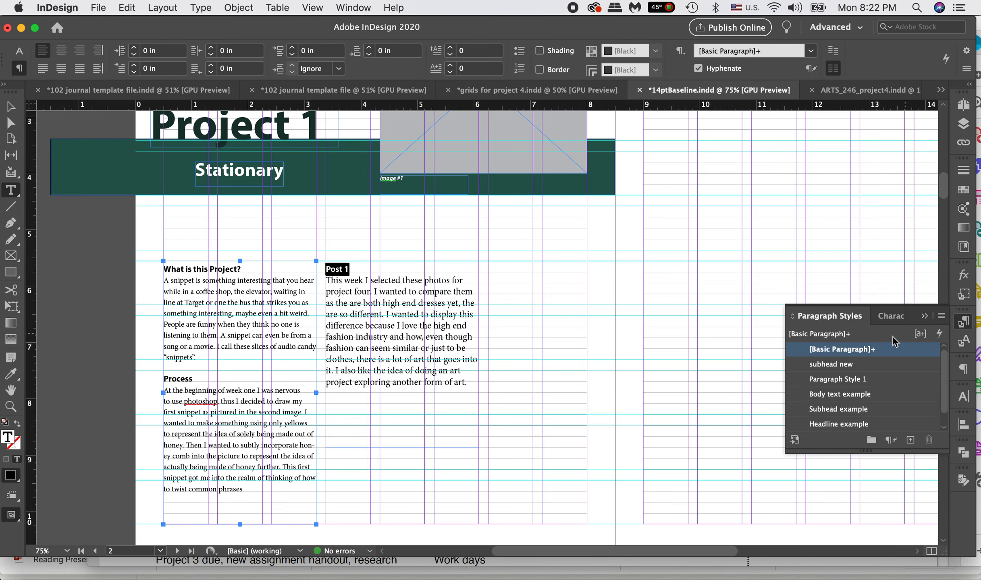
left_click(869, 364)
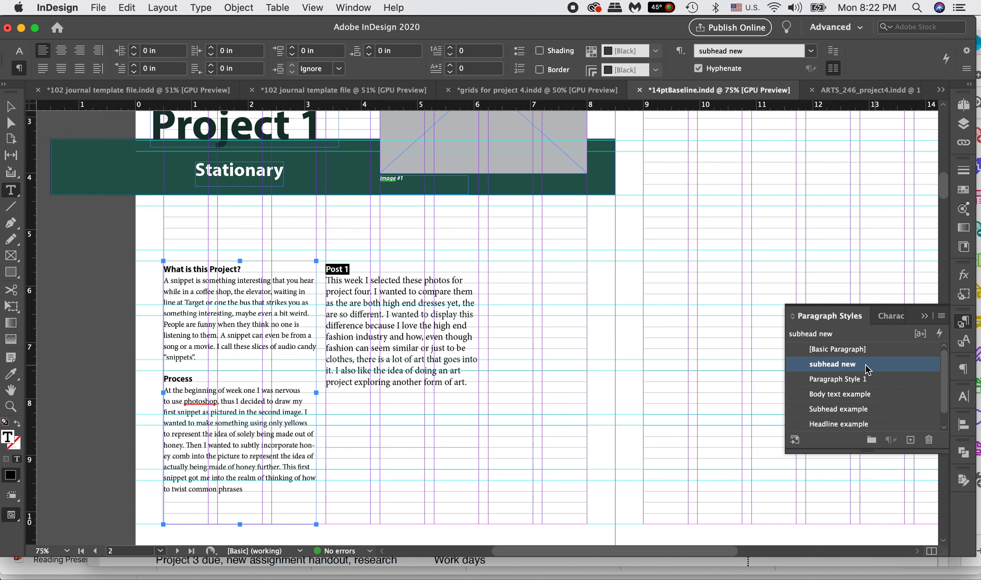
left_click(832, 364)
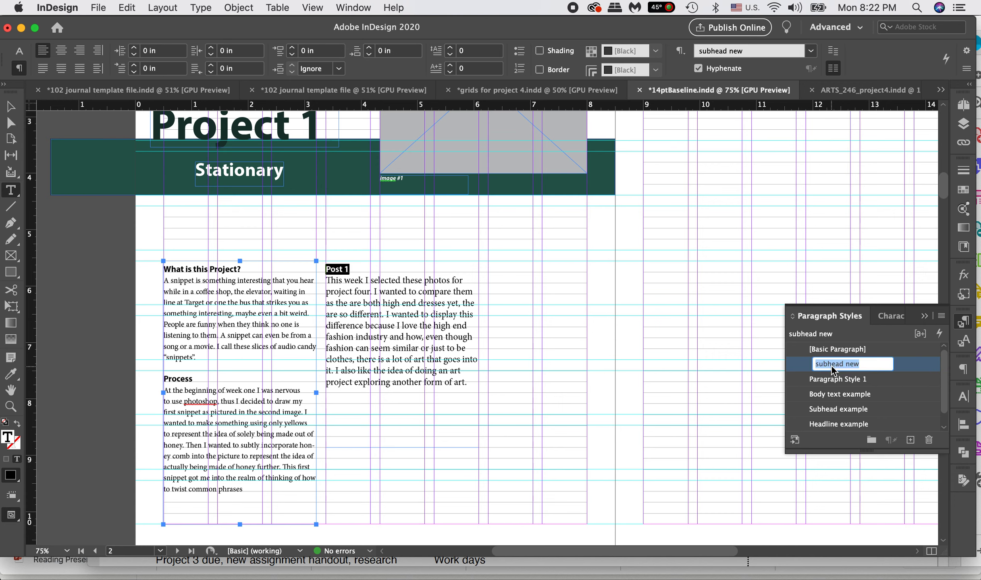
left_click(825, 376)
left_click(351, 269)
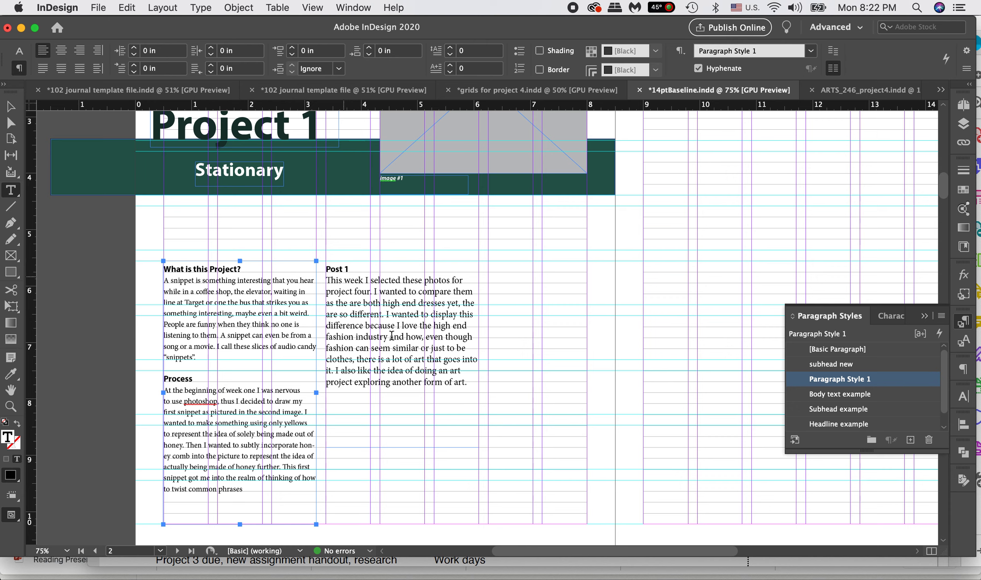
Step: Set the font of the body paragraph under Post 1 to Minion Pro Regular
left_click_drag(474, 382, 293, 277)
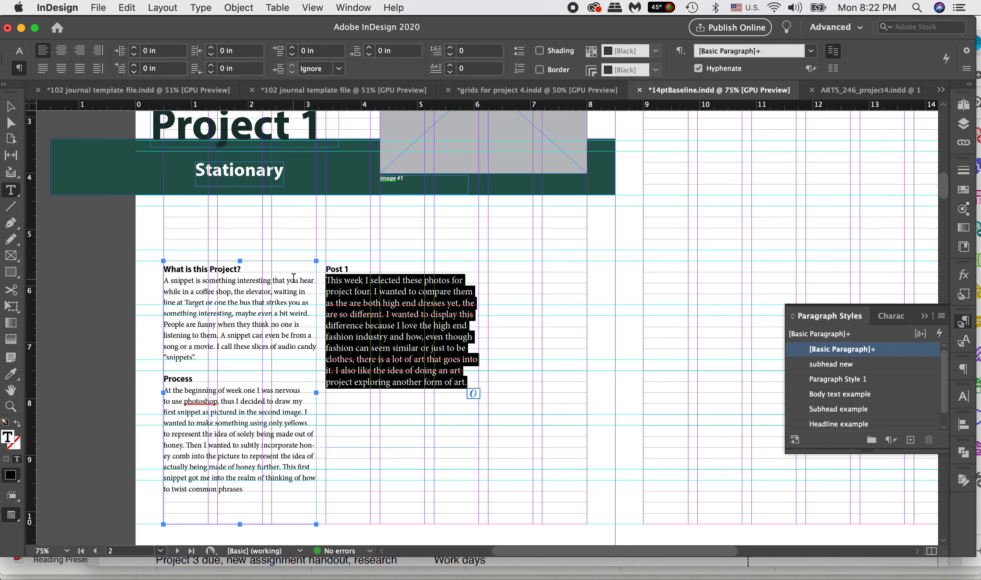
left_click(16, 50)
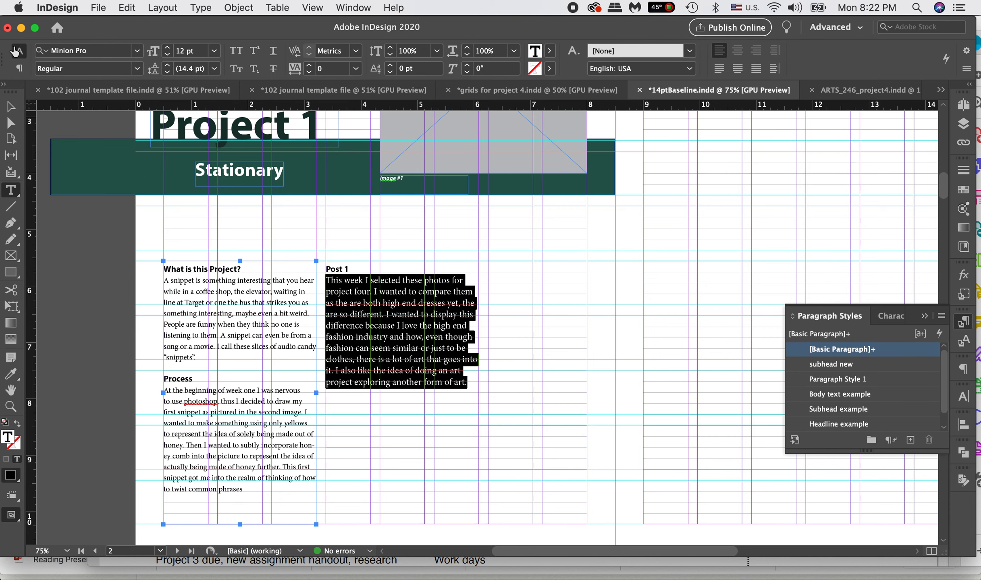
left_click(89, 52)
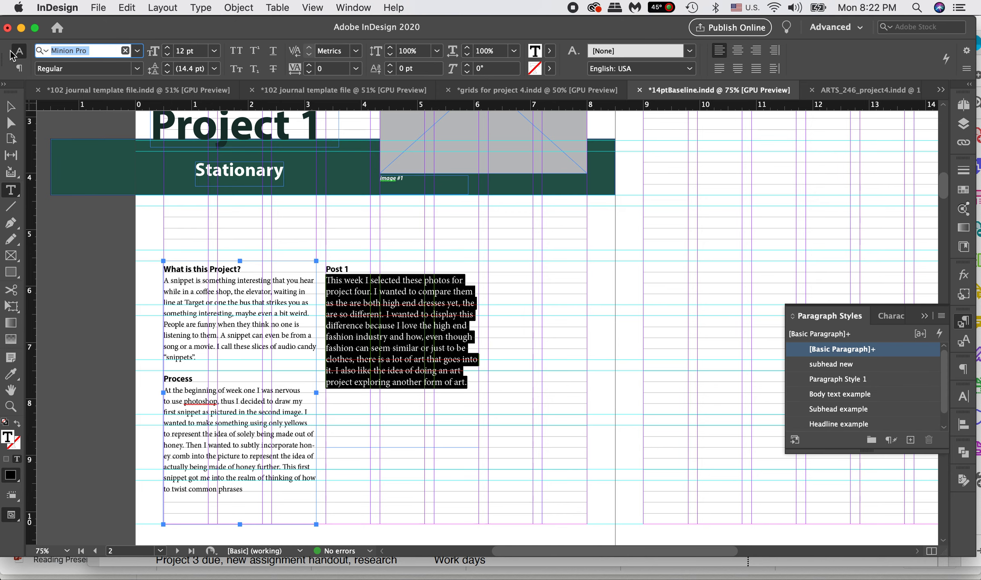
type("m")
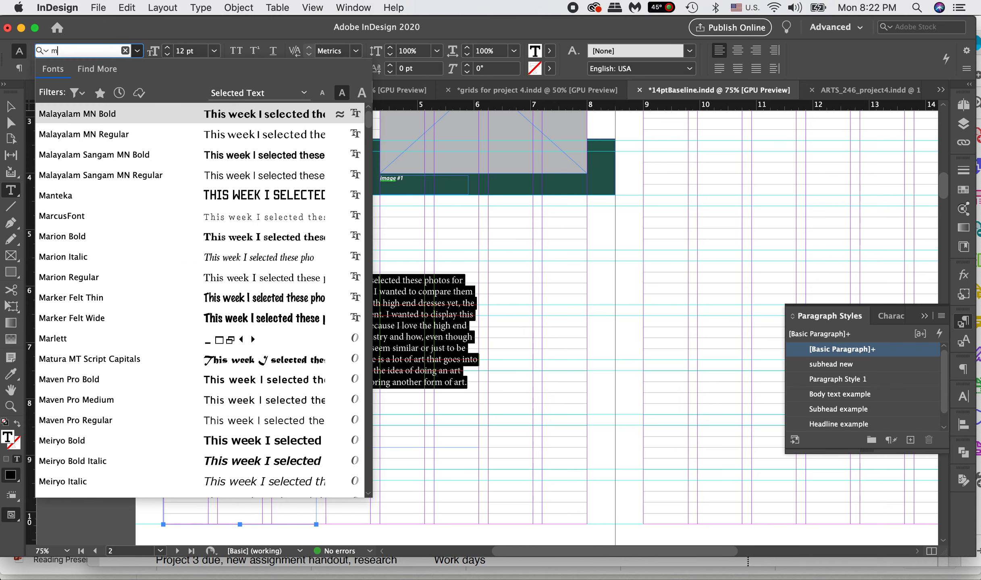
type("in")
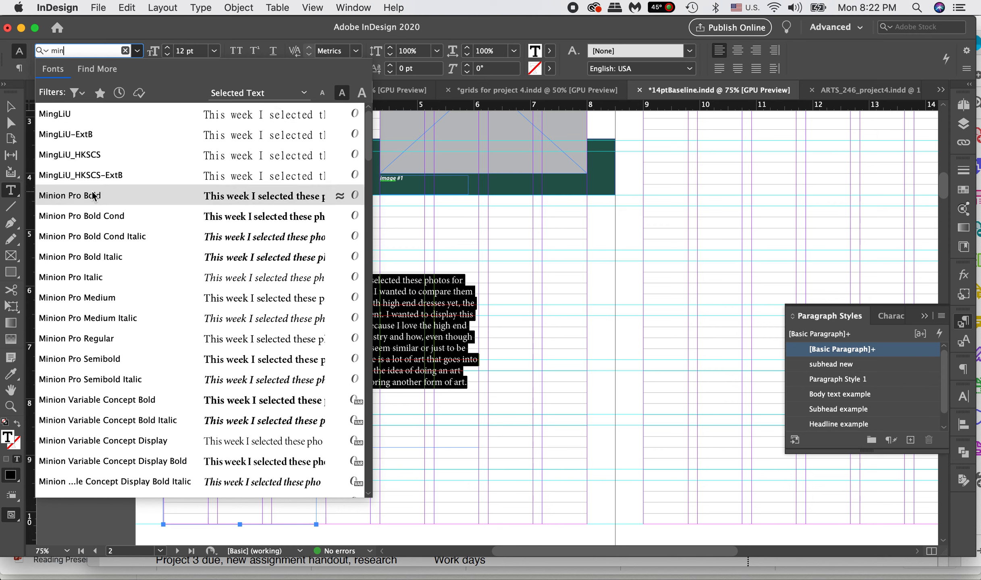
left_click(96, 340)
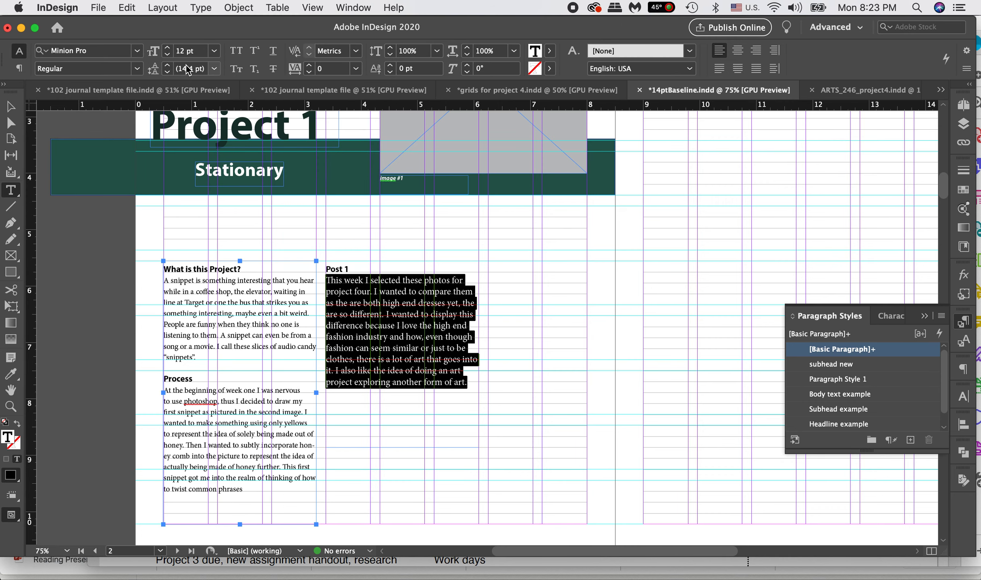
Step: Set the Post 1 body text to 10 pt with 14 pt leading
left_click(167, 55)
left_click(168, 55)
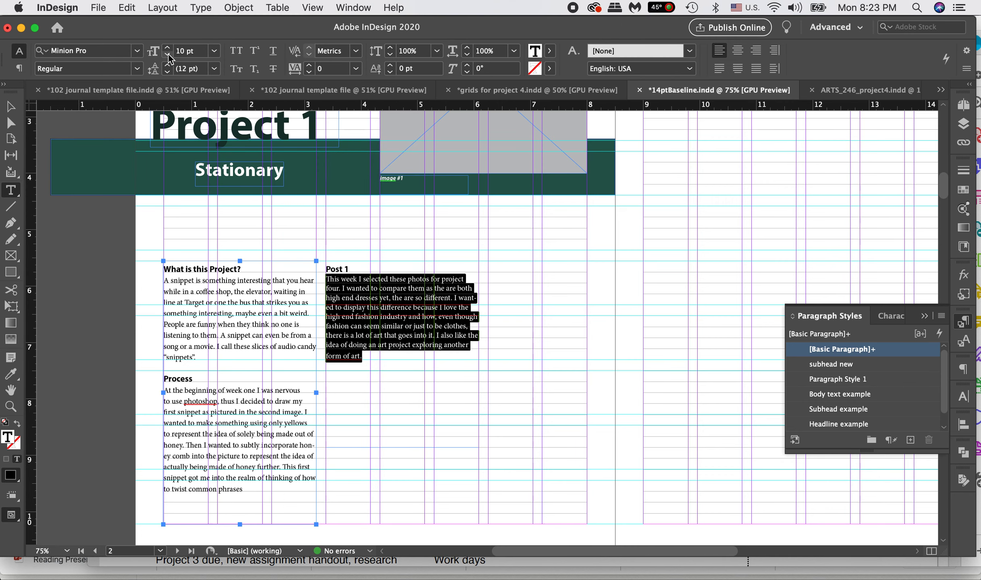
left_click(167, 65)
left_click(167, 65)
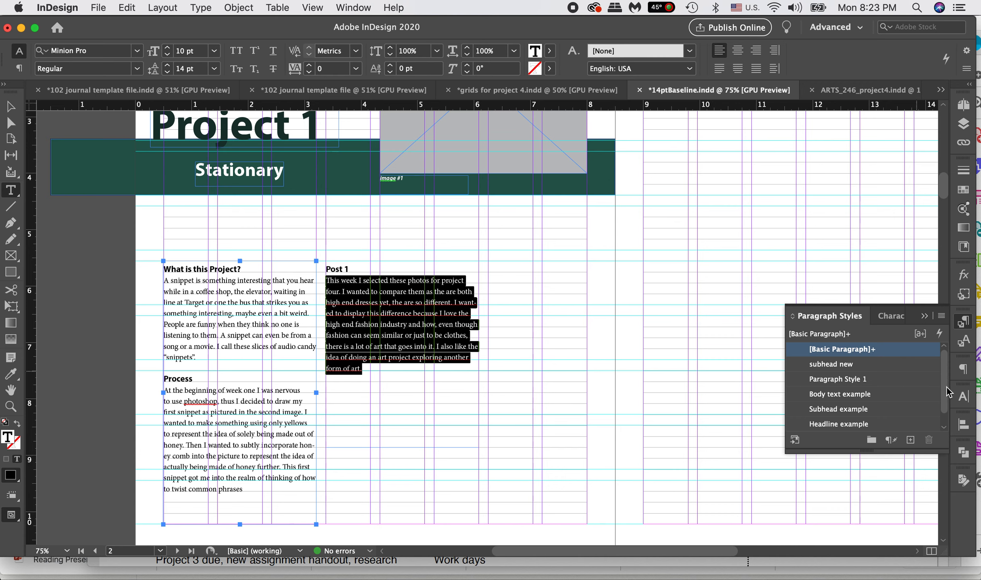
Step: Align the Post 1 body text to the baseline grid and turn off its hyphenation
left_click(964, 365)
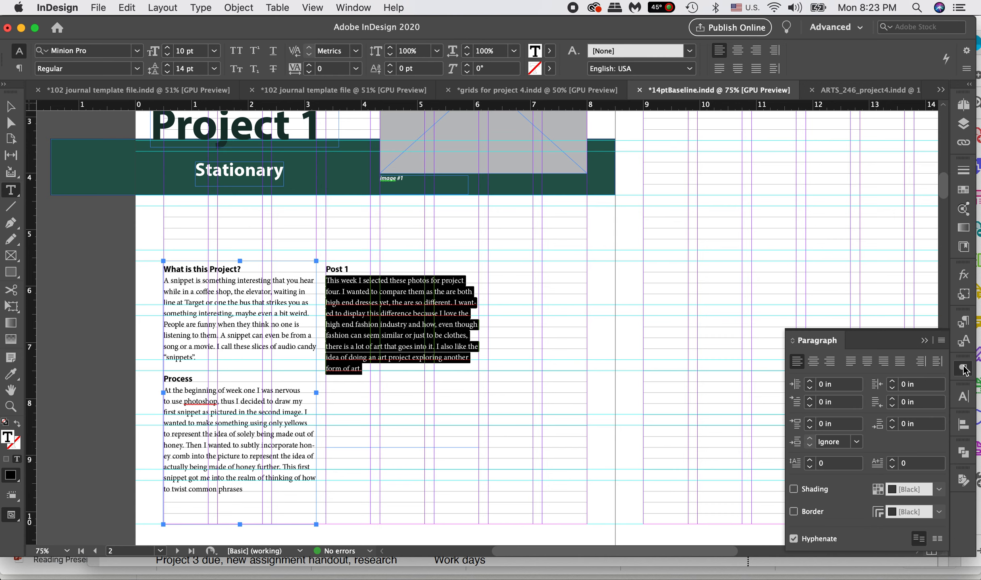
left_click(936, 539)
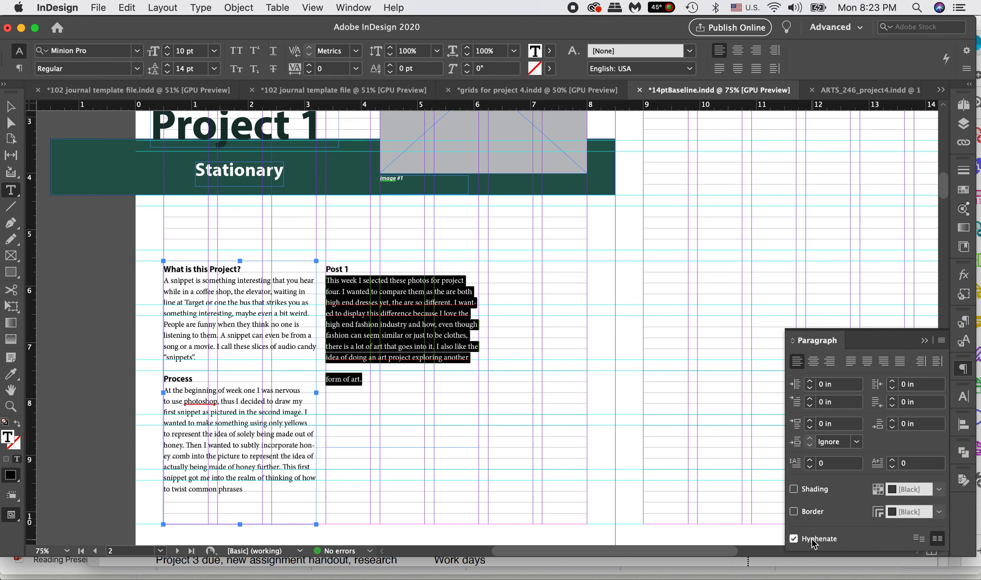
left_click(793, 538)
left_click(800, 542)
left_click(808, 544)
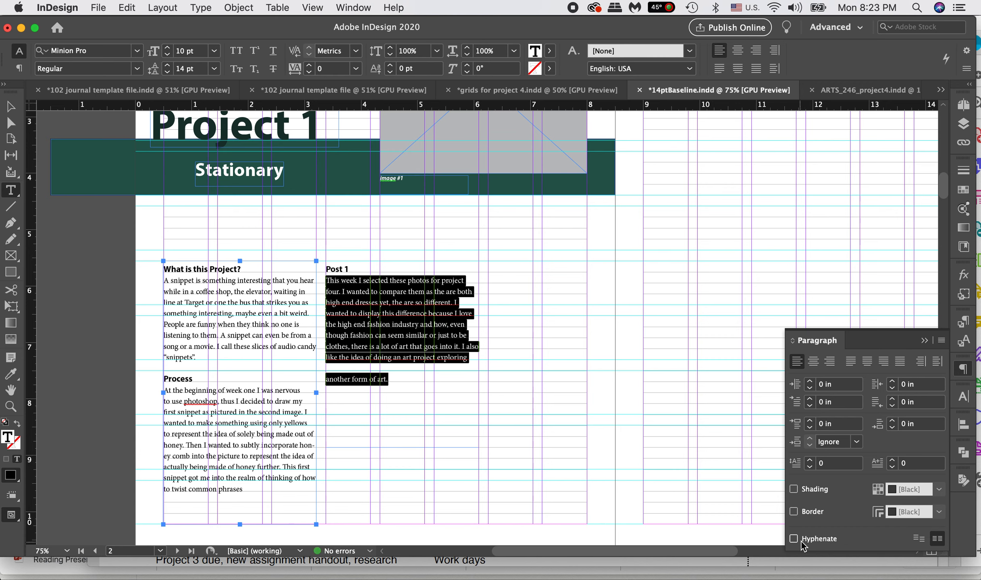
left_click(794, 541)
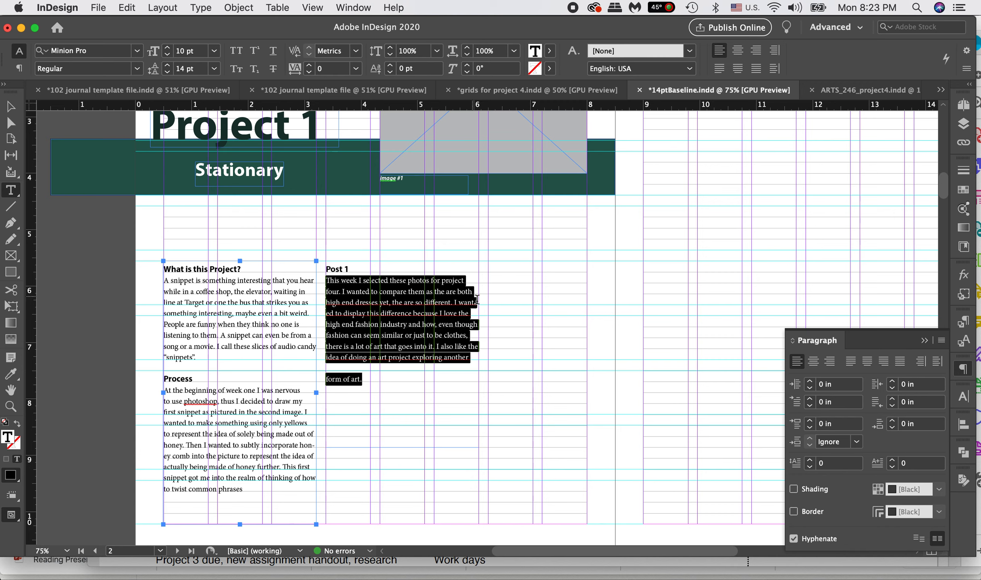
left_click(806, 542)
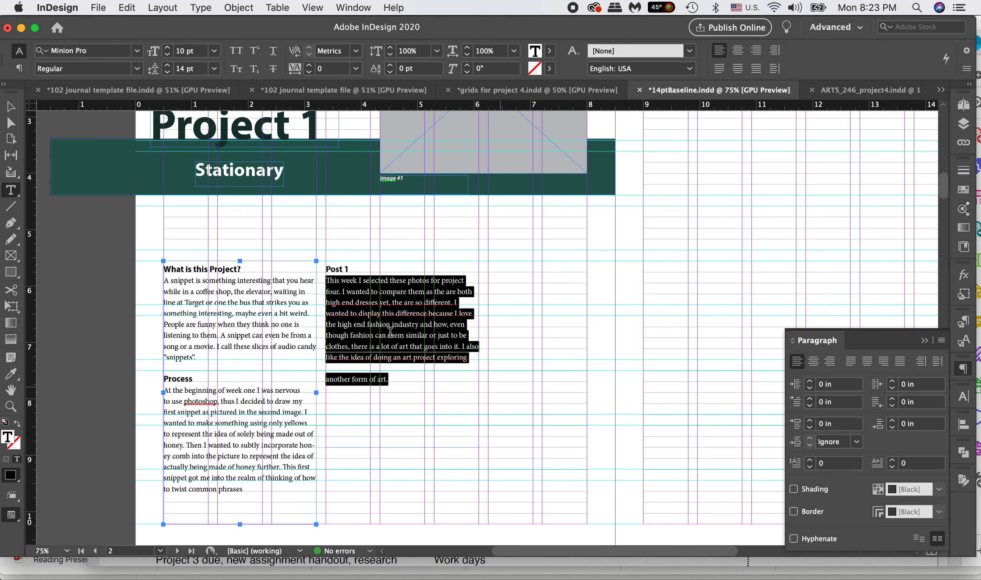
Step: Try a 0.125 in left indent and a first-line indent on the Post 1 body text, resetting both to 0 in
left_click(19, 68)
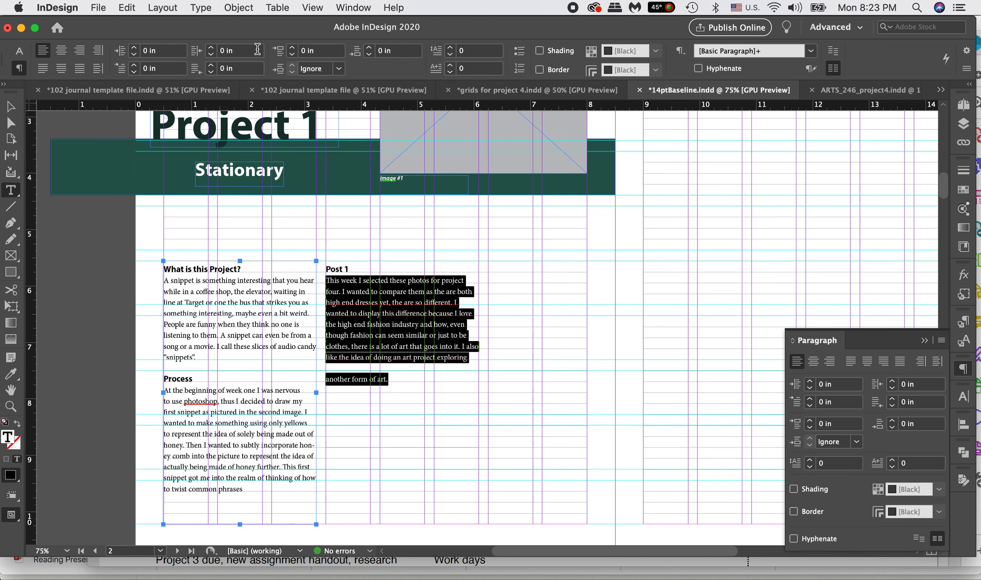
left_click(134, 47)
left_click(134, 47)
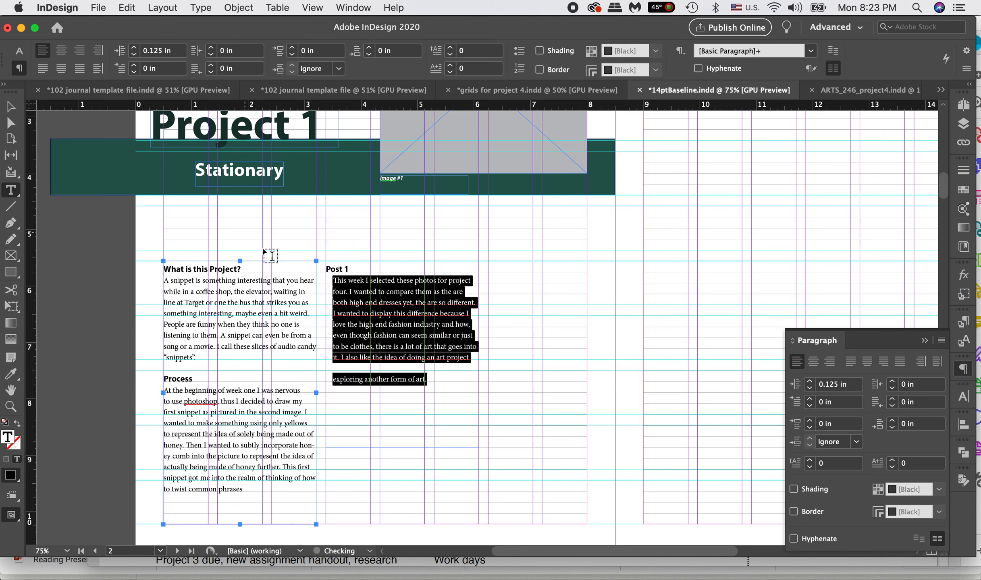
left_click(134, 53)
left_click(135, 53)
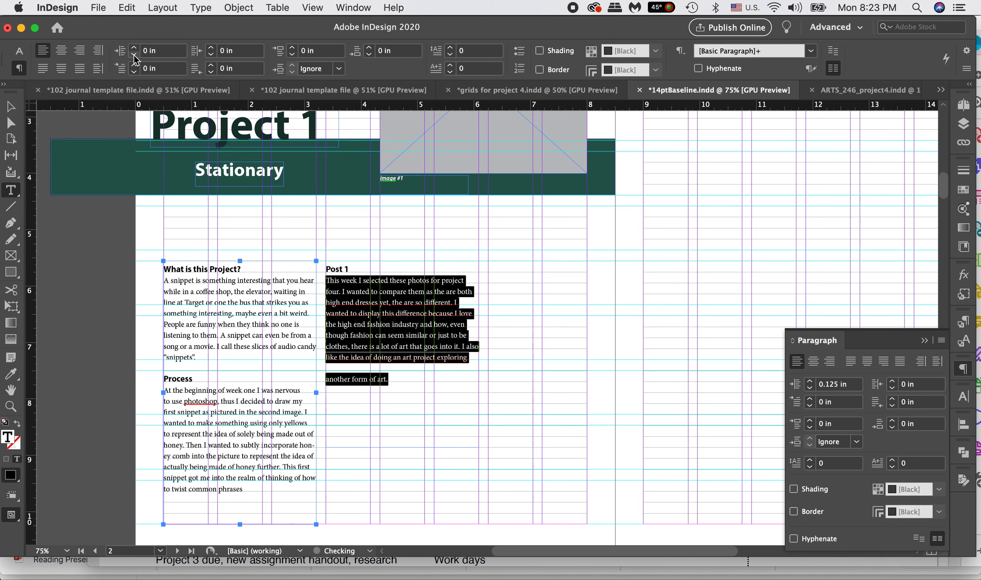
left_click(134, 66)
left_click(134, 66)
left_click(134, 72)
left_click(134, 72)
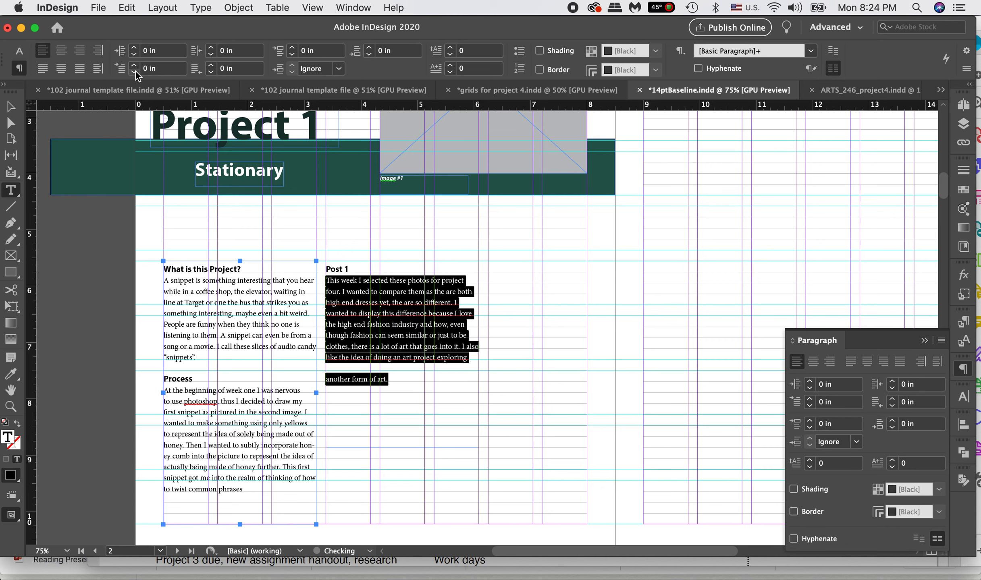
Step: Try a 0.125 in right indent and 0.0625 in space before on the Post 1 body text, resetting both to 0 in
left_click(211, 48)
left_click(211, 48)
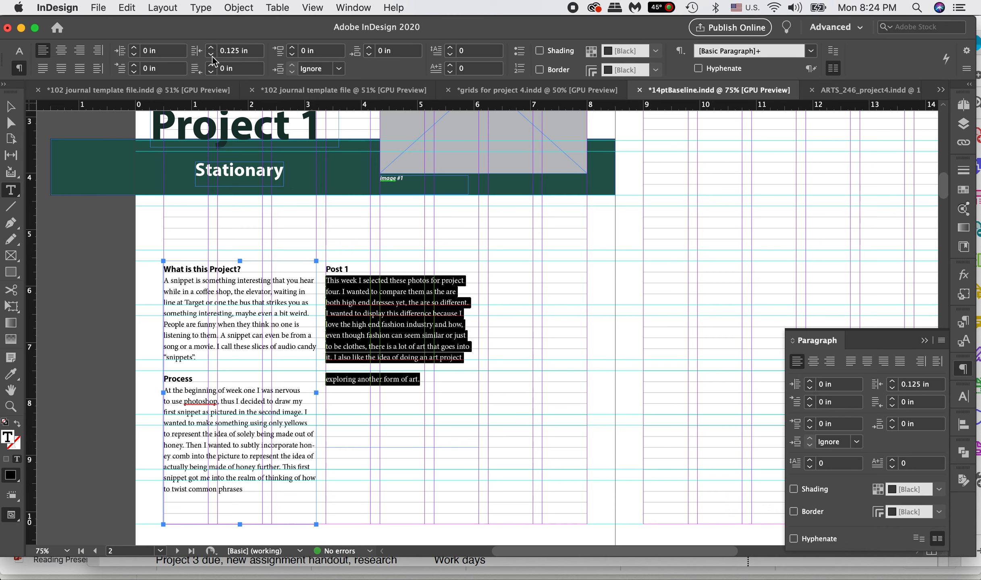
left_click(210, 54)
left_click(210, 54)
left_click(211, 66)
left_click(211, 74)
left_click(292, 47)
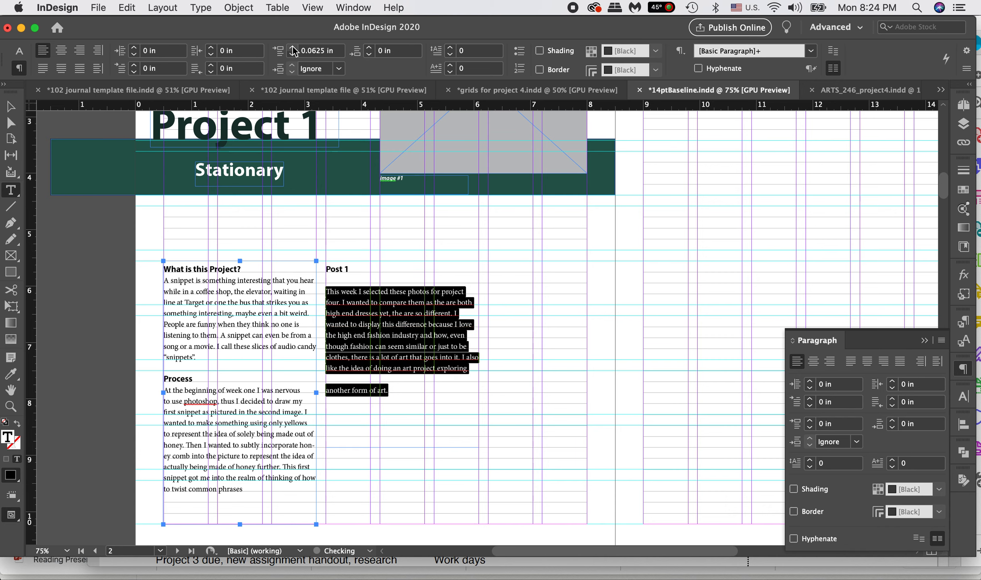
left_click(291, 58)
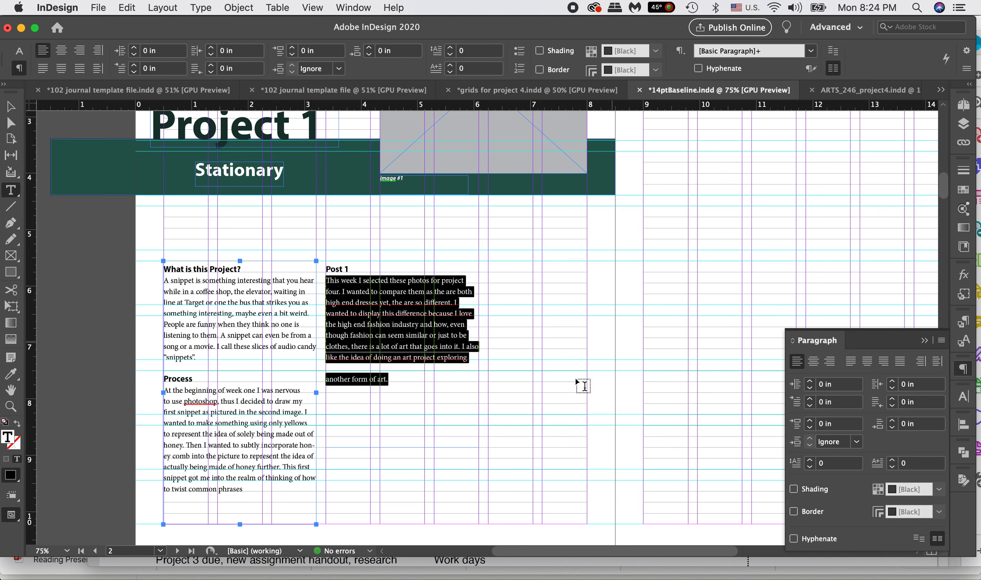
Step: Create a paragraph style named "bodytext New" from the Post 1 body text and apply it to that paragraph
left_click(958, 326)
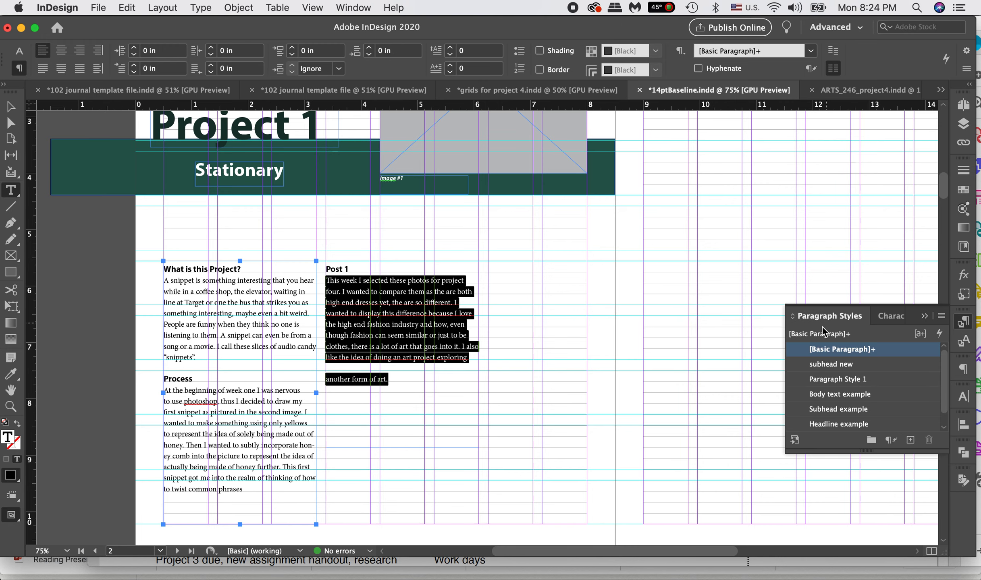
left_click(910, 439, "alt")
type("bodytext New")
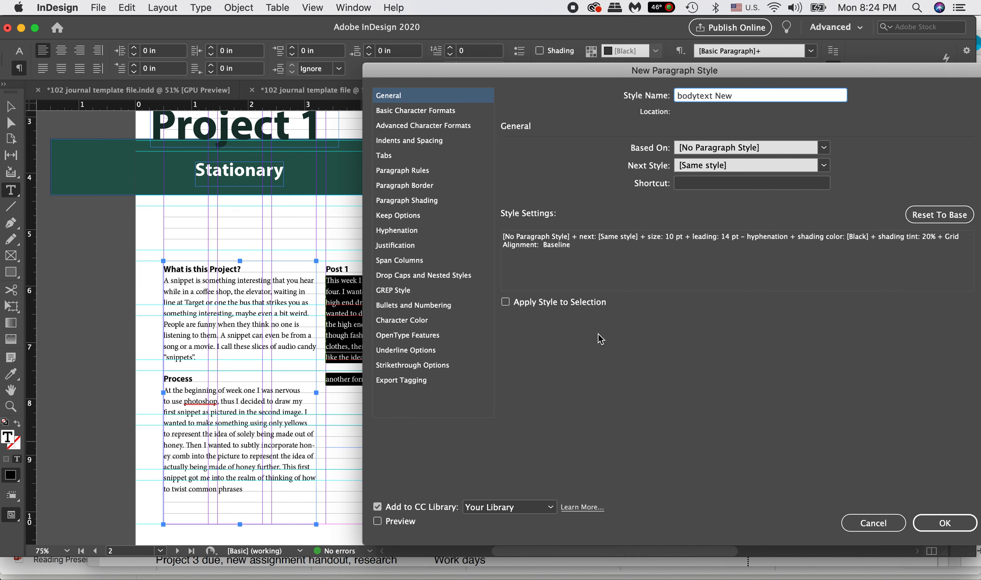
left_click(944, 522)
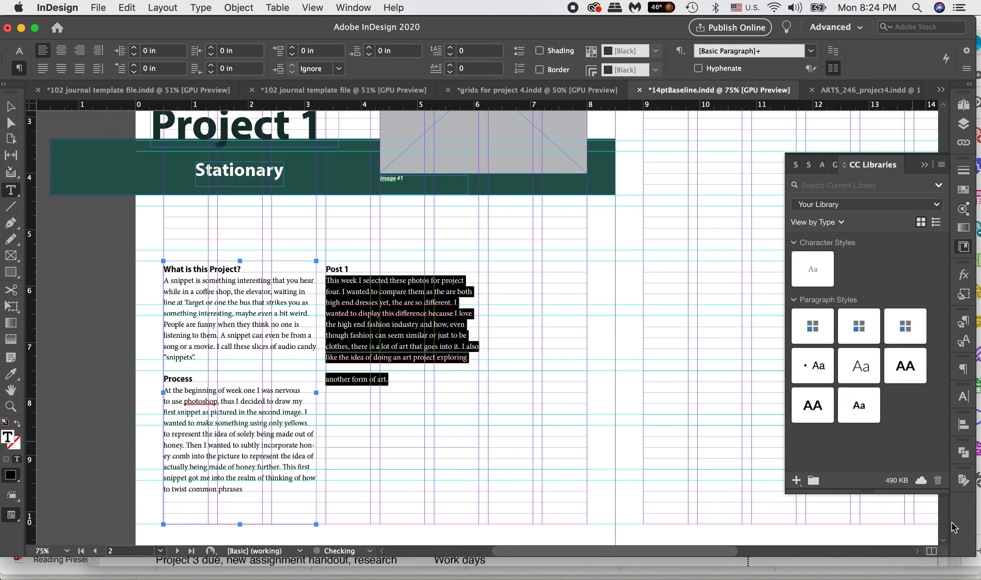
left_click(966, 321)
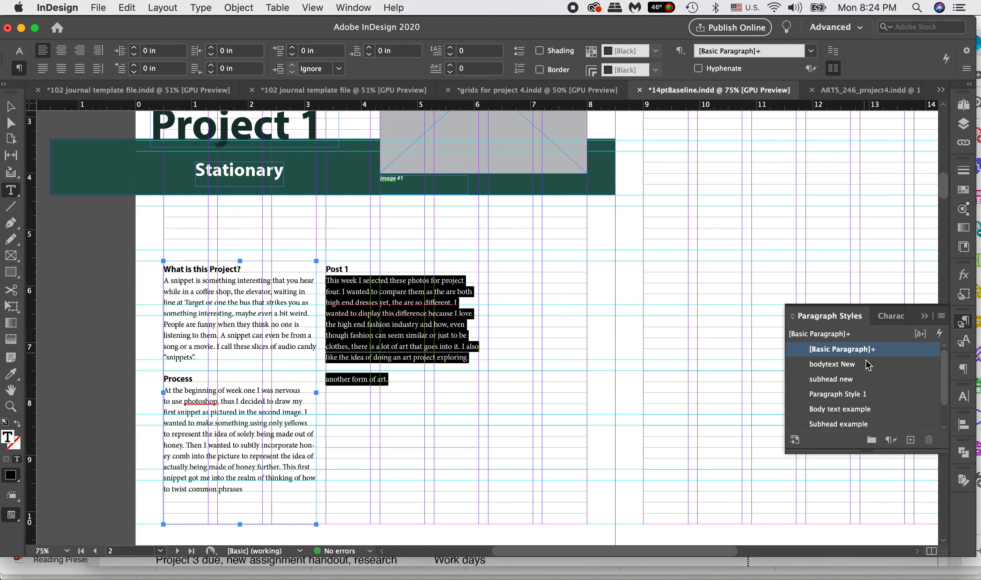
left_click(846, 367)
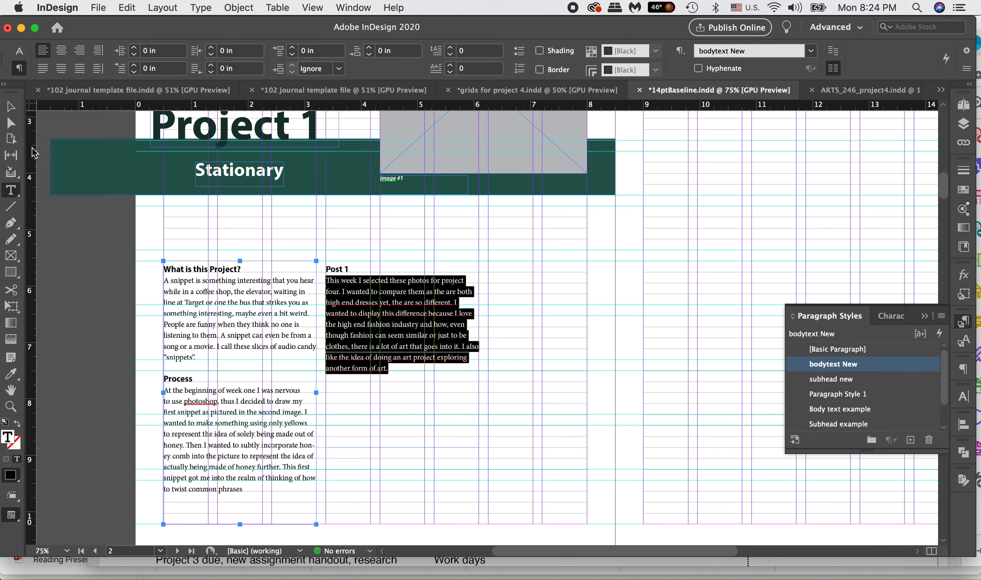
Step: Switch to Word and copy the Post 2 heading and its paragraph from the text document
left_click(11, 106)
left_click(555, 440)
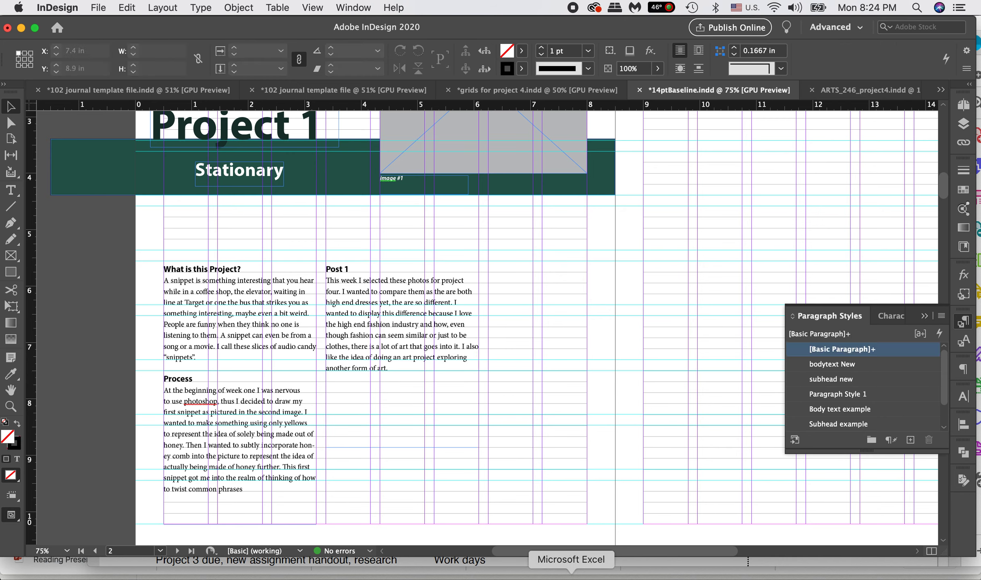
left_click(520, 573)
left_click(402, 254)
left_click(477, 290)
left_click_drag(716, 291, 405, 254)
key("super+c")
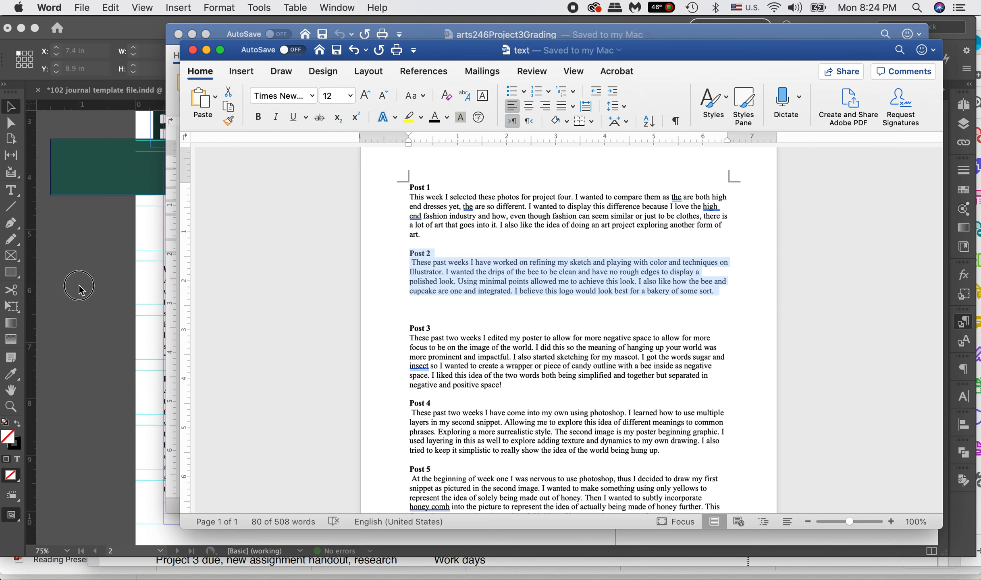
Step: Return to InDesign and paste the Post 2 text into a new text frame in the first columns of the facing page
left_click(80, 289)
left_click(11, 190)
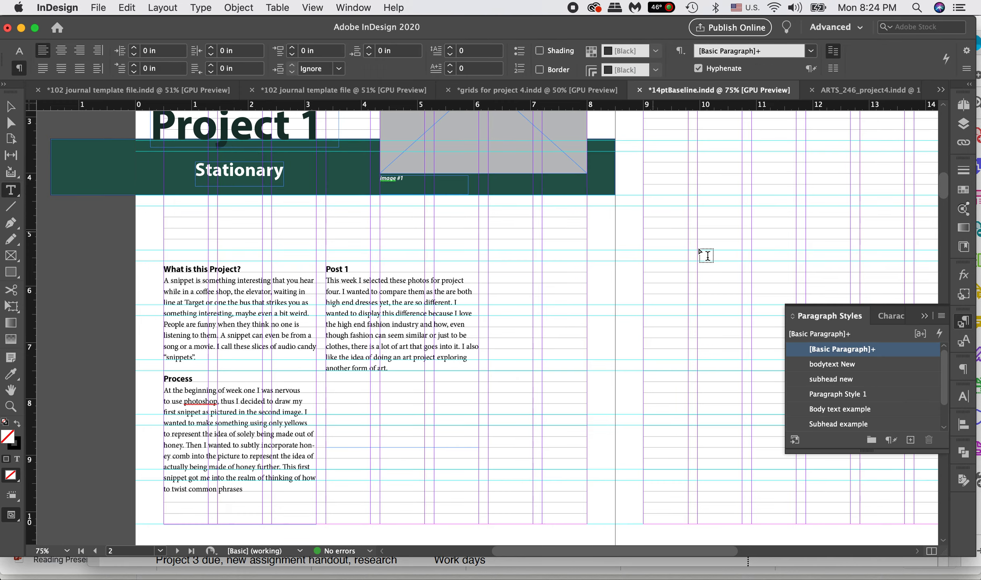
left_click_drag(646, 152, 795, 310)
key("super+v")
Step: Apply "subhead new" to the Post 2 heading and "bodytext New" to its paragraph, and shift their frame up to Y 3.5412 in
left_click_drag(681, 157, 623, 161)
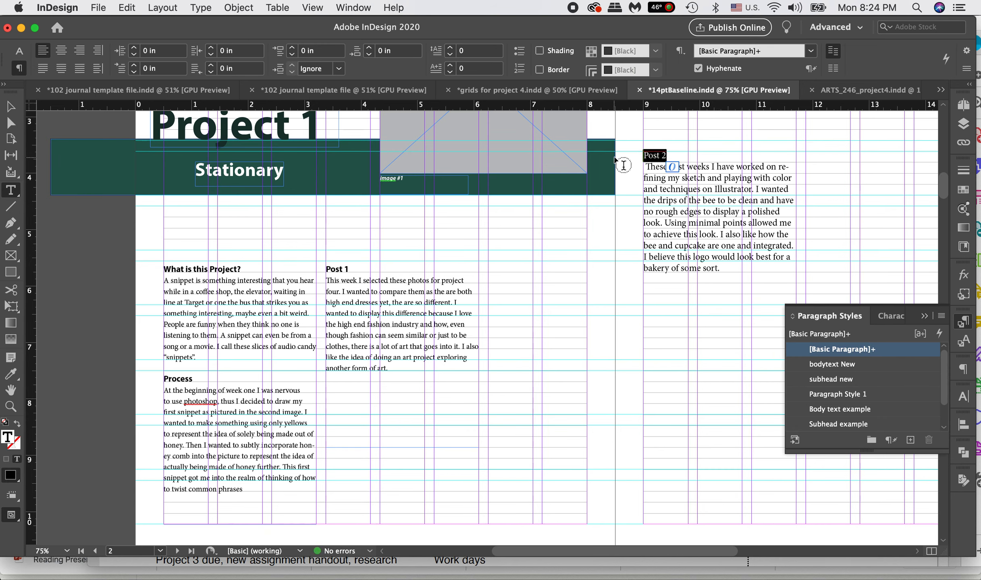
left_click(837, 379)
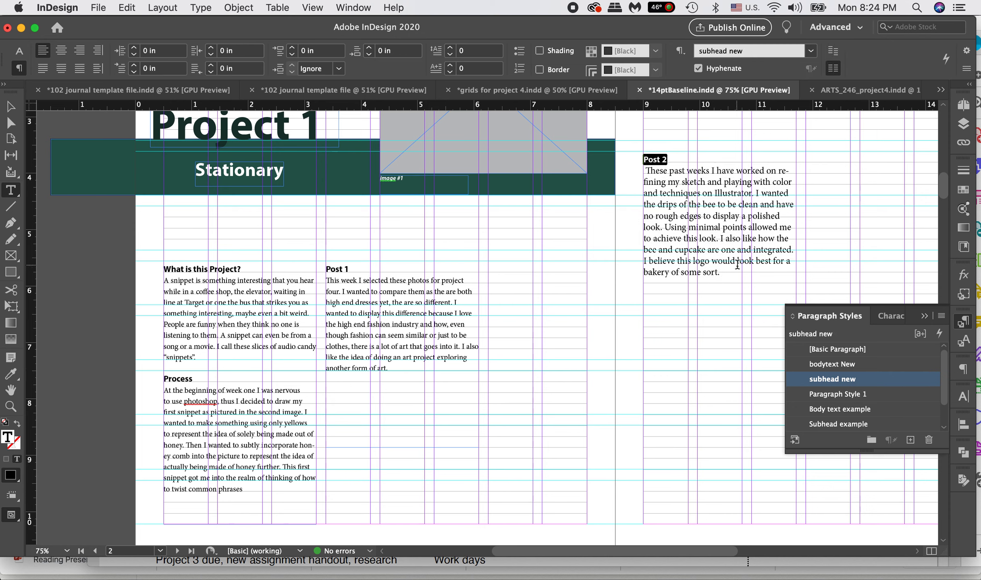
left_click_drag(721, 273, 621, 171)
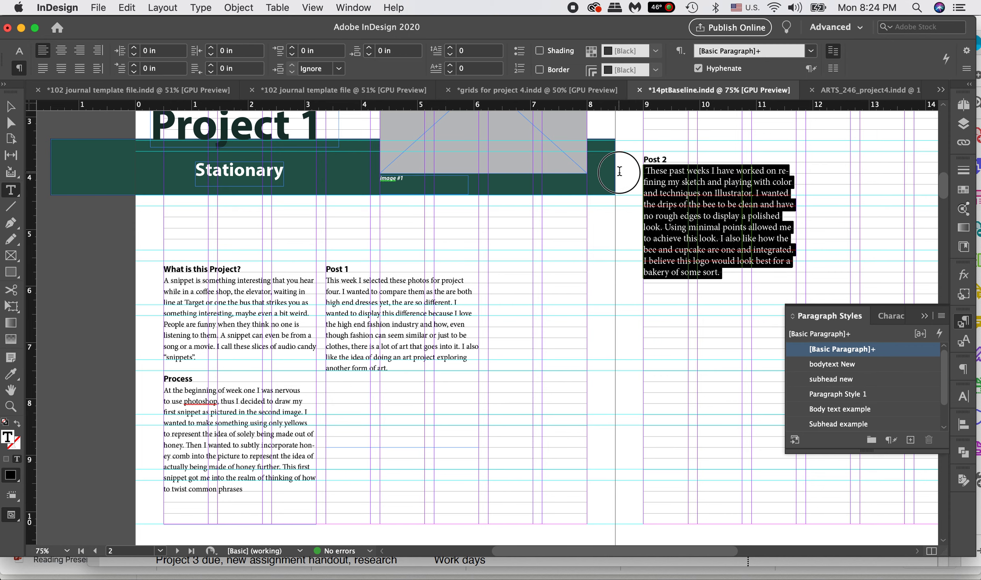
left_click(855, 363)
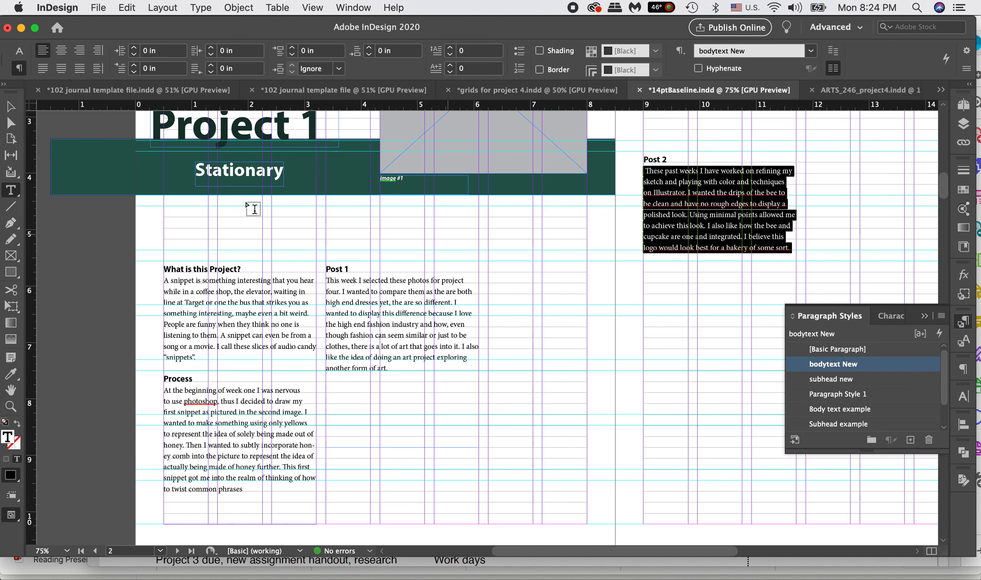
left_click(11, 107)
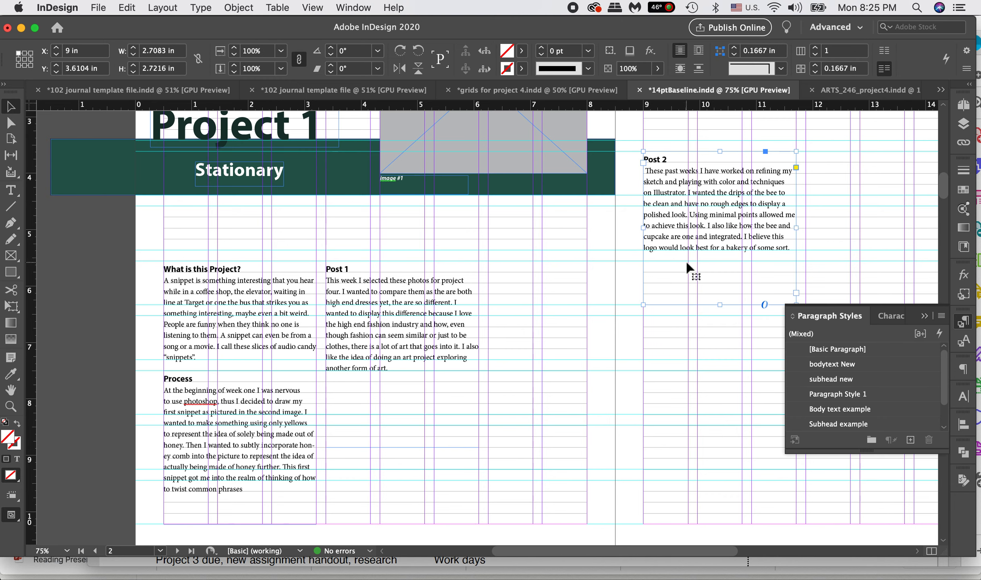
left_click_drag(687, 224, 725, 233)
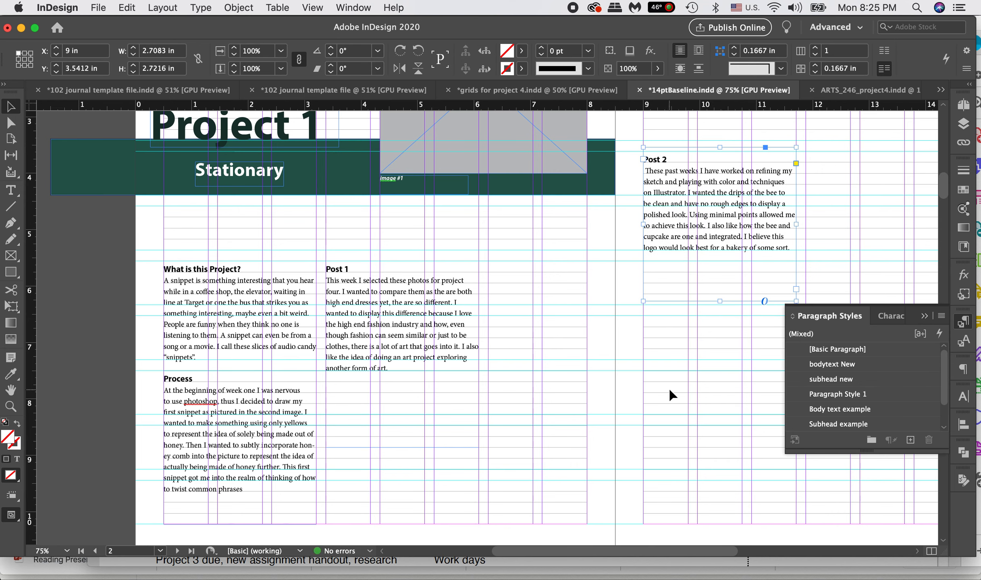
Step: Set the Post 1 heading's font size to 14 pt and deselect the text
left_click(438, 314)
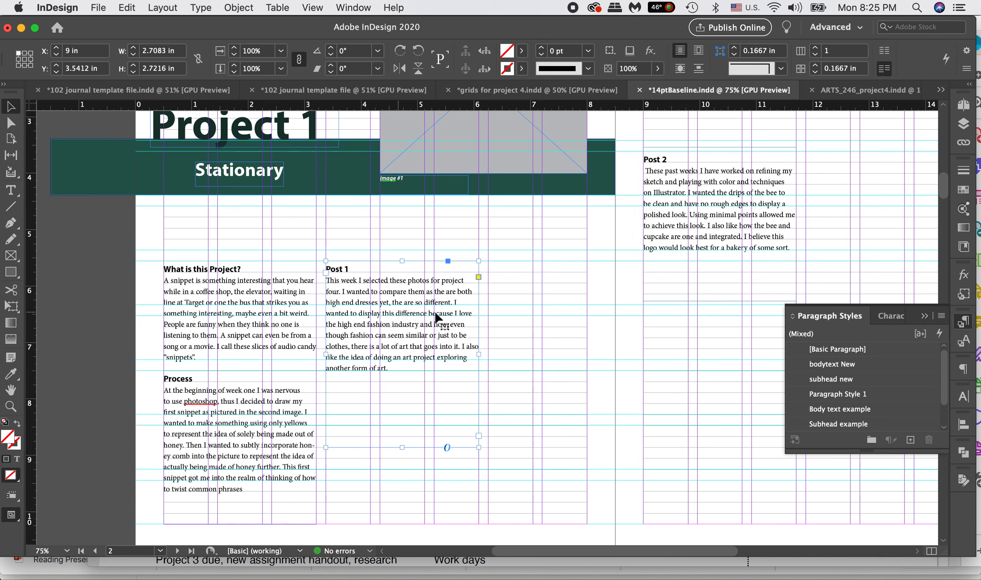
double_click(353, 269)
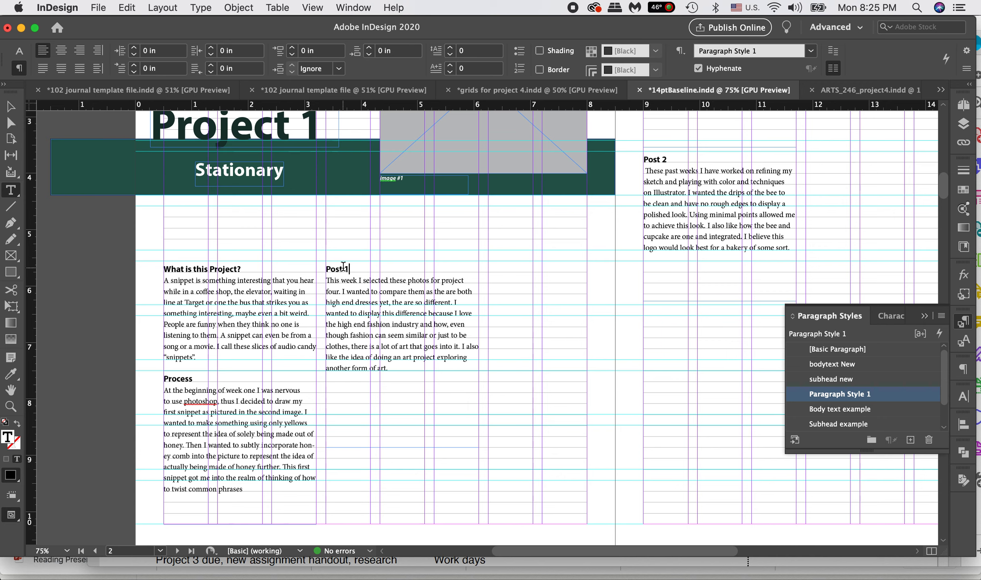
left_click(20, 52)
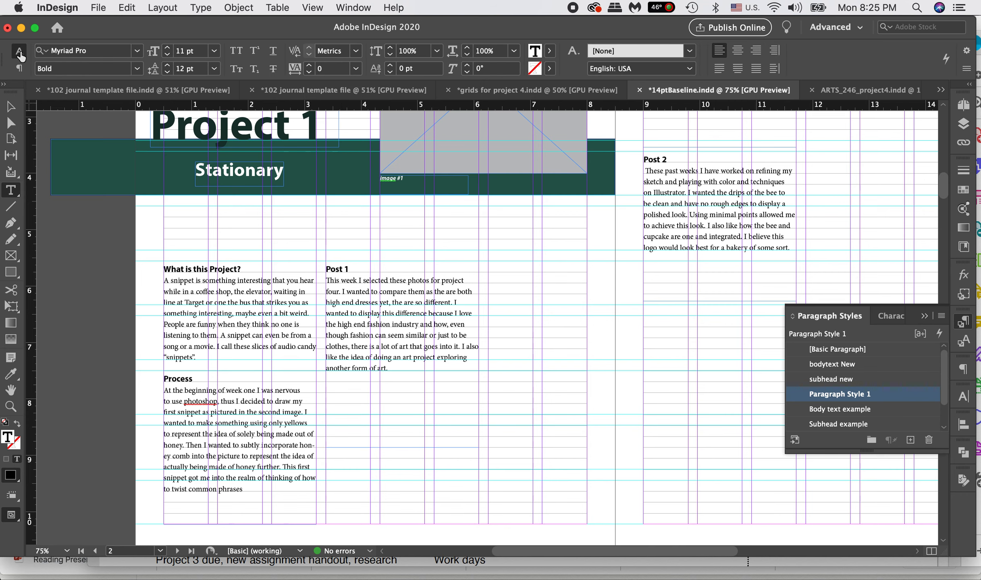
left_click_drag(350, 269, 278, 268)
left_click(167, 48)
left_click(167, 48)
left_click(167, 49)
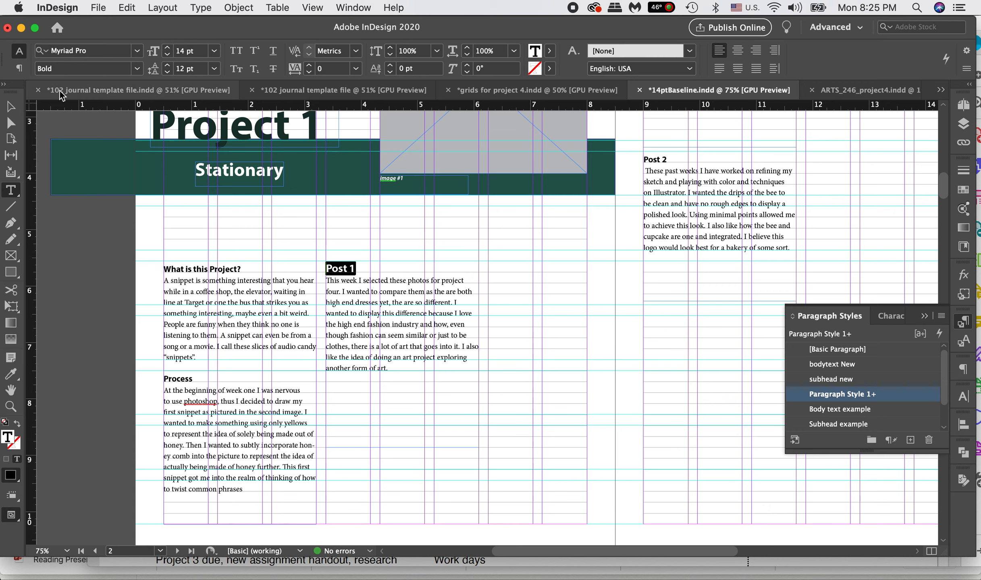
key("Escape")
left_click(523, 317)
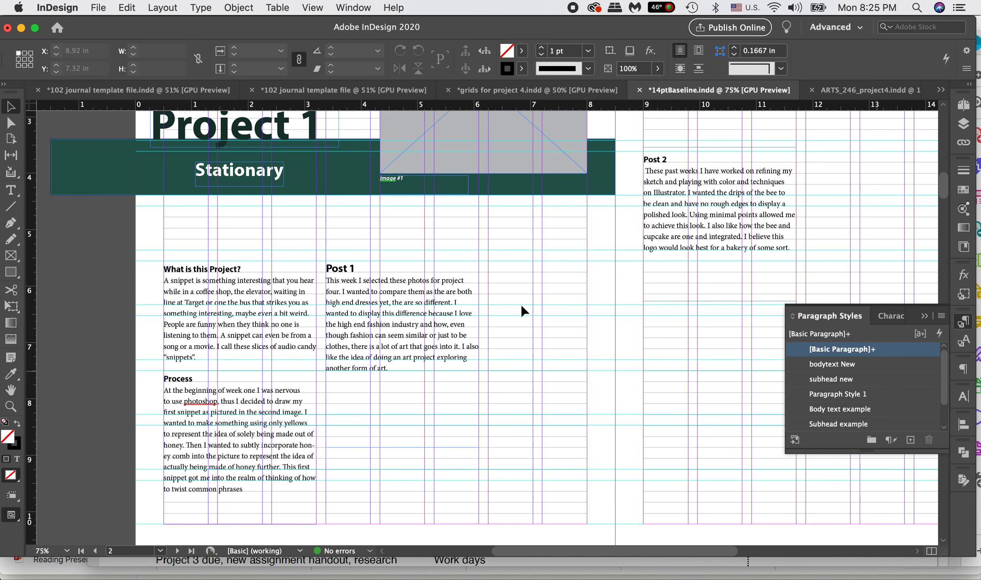
Step: Assign the "subhead new" paragraph style to the Post 1 heading, keeping its 14 pt size override
double_click(356, 268)
left_click_drag(356, 269, 270, 264)
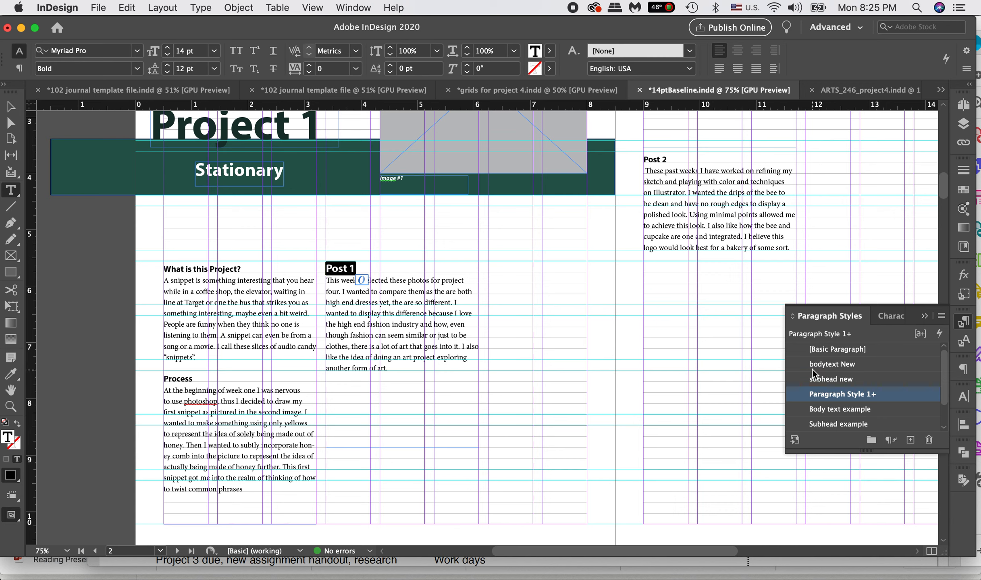
left_click(838, 380)
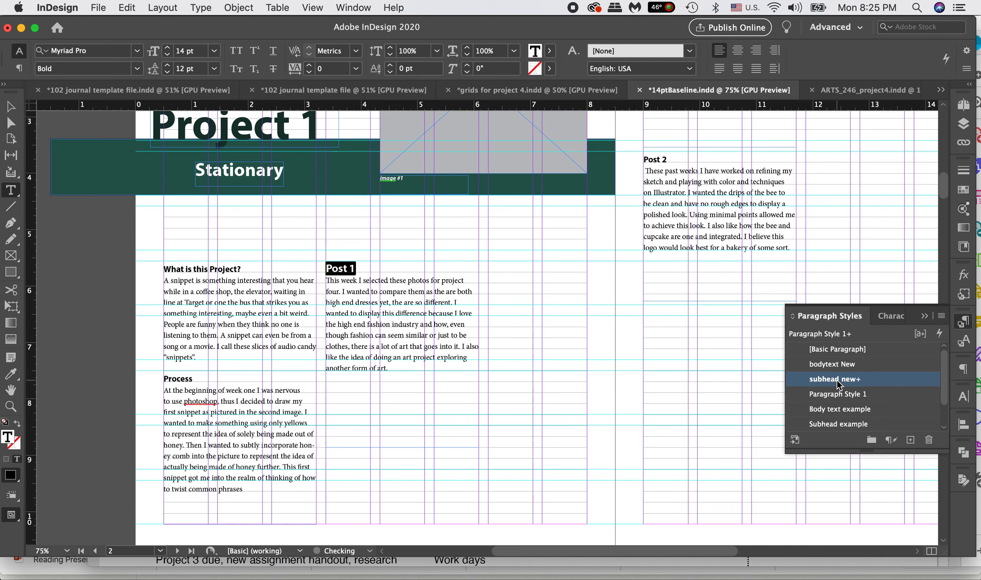
double_click(825, 380)
left_click(863, 380)
left_click(891, 395)
left_click(846, 379)
Step: Redefine the "subhead new" paragraph style from the formatting of the selected Post 1 heading
left_click(941, 316)
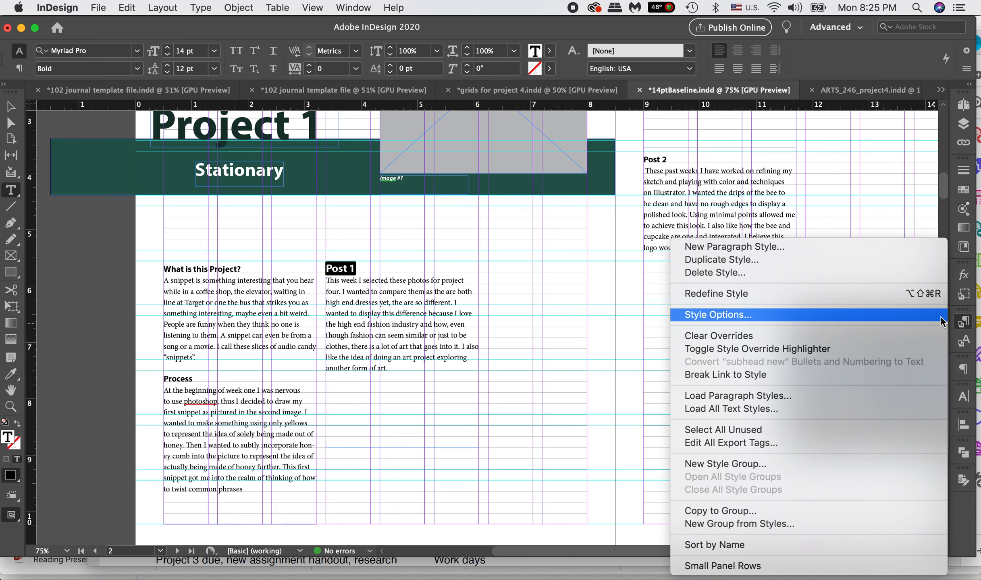
left_click(854, 295)
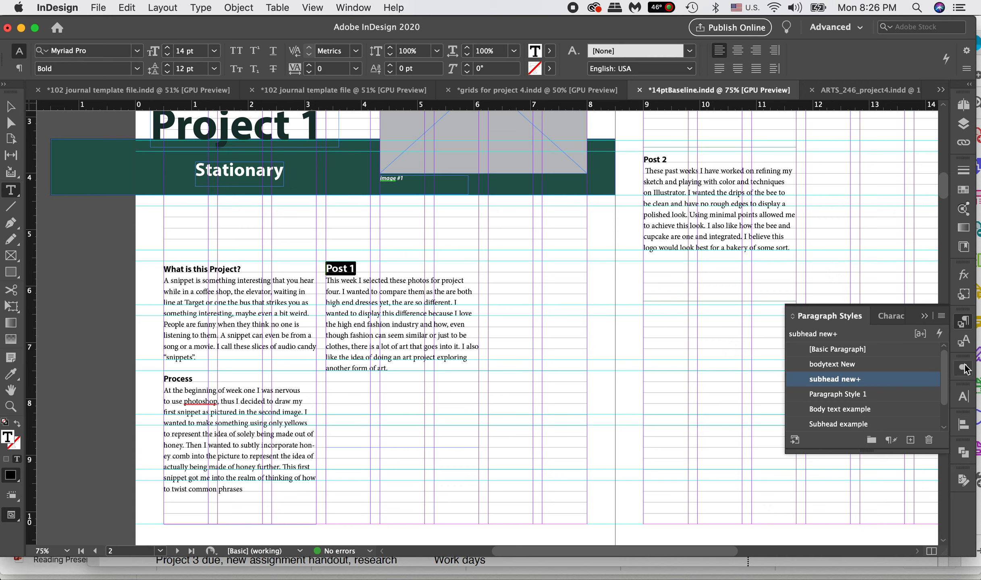
left_click(941, 317)
left_click(882, 294)
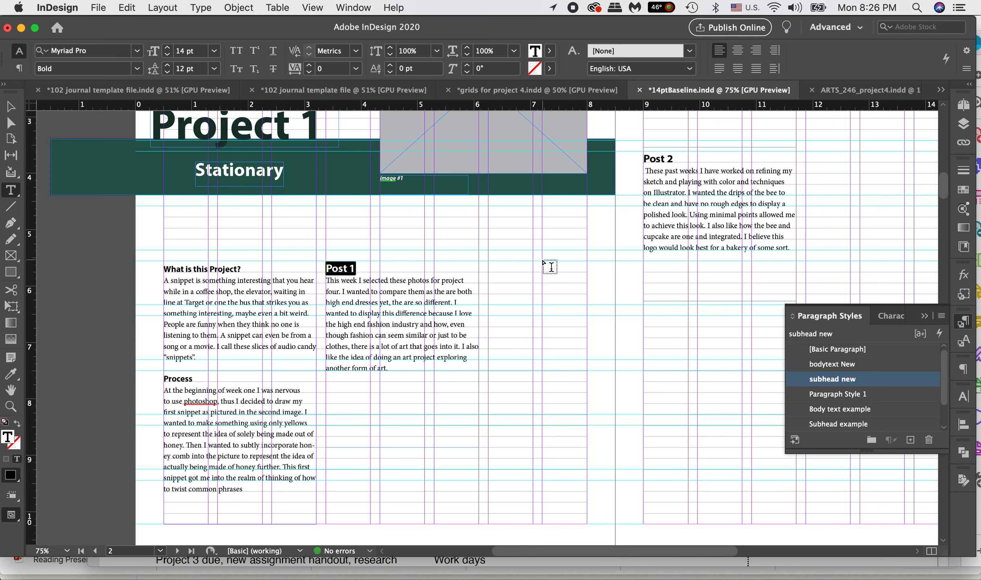
Step: Set the Post 1 body text to 11 pt and redefine the "bodytext New" paragraph style from it
left_click(447, 325)
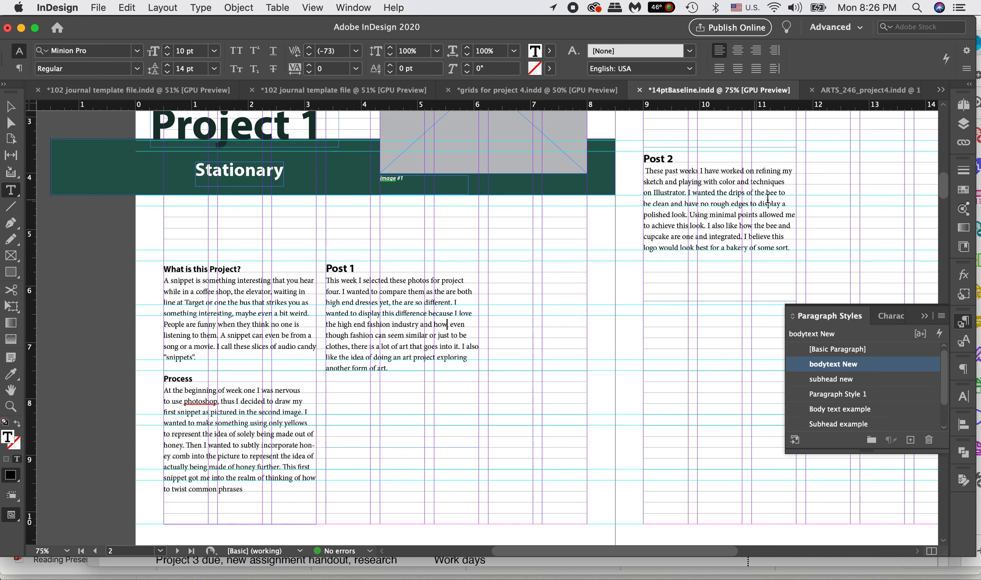
left_click_drag(388, 368, 314, 282)
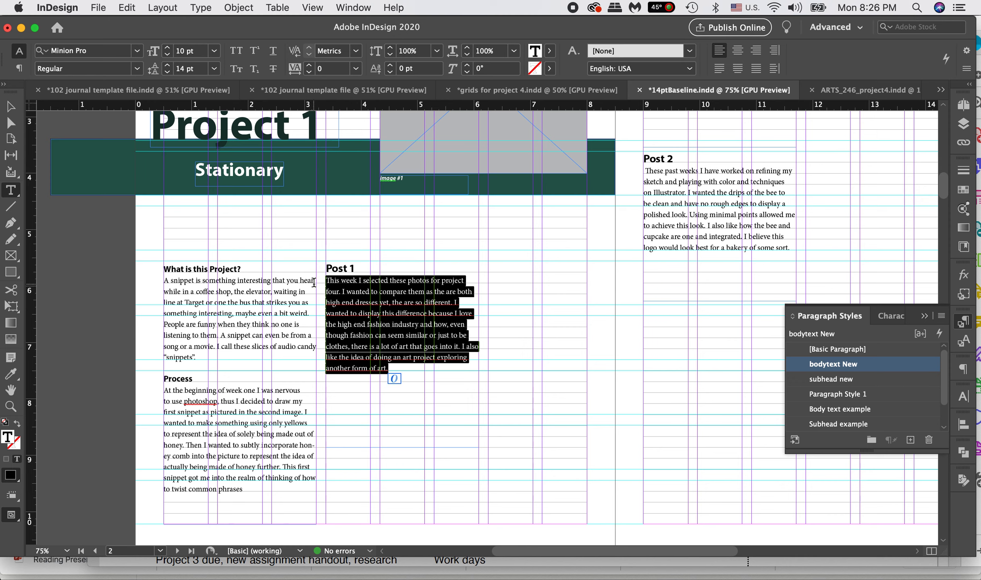
left_click(168, 48)
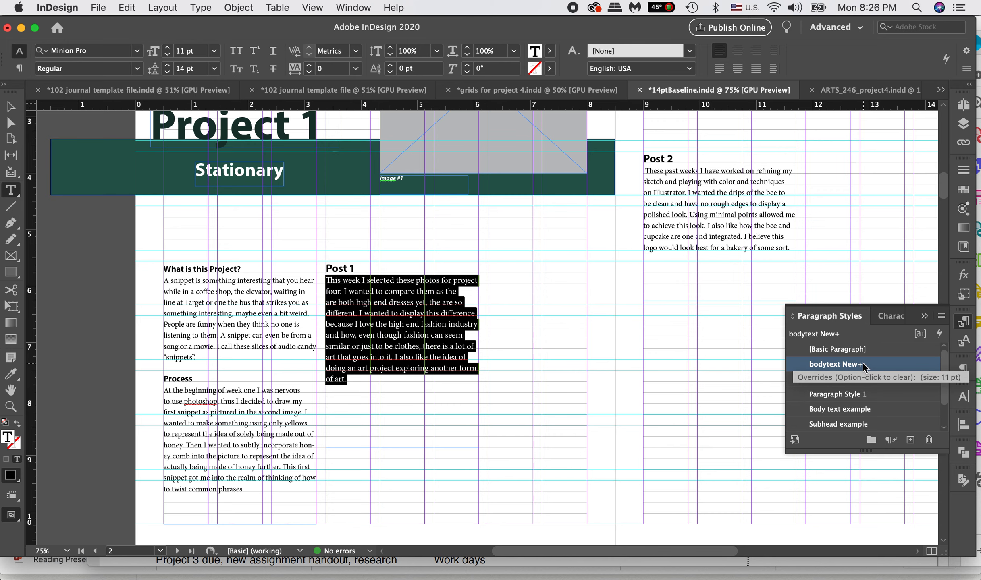
left_click(942, 315)
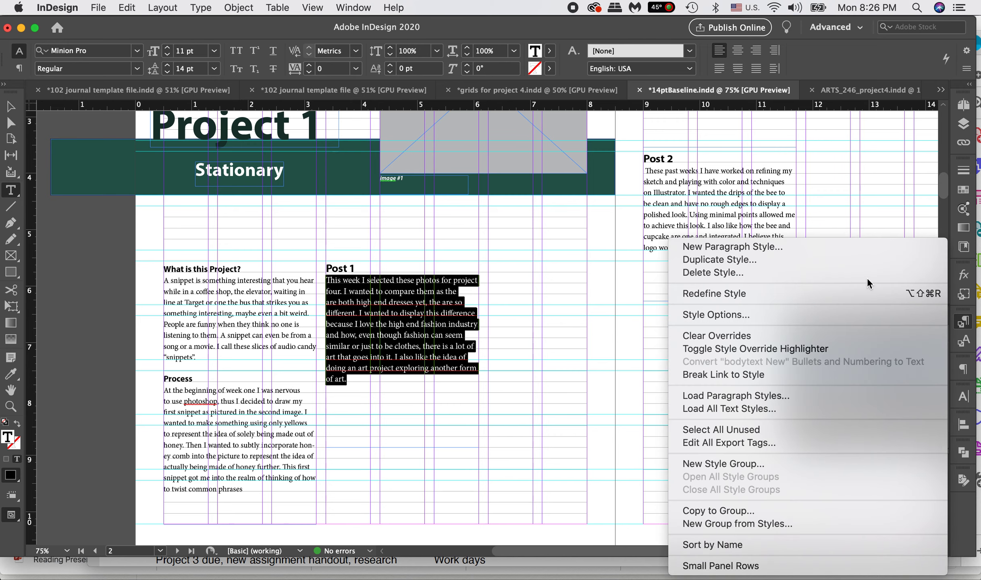
left_click(855, 291)
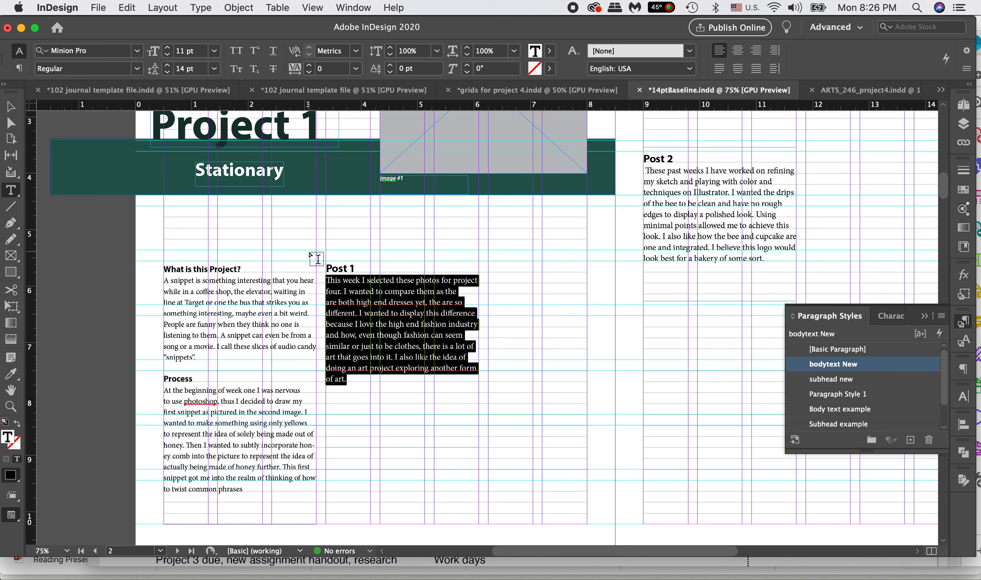
left_click(19, 106)
left_click(556, 284)
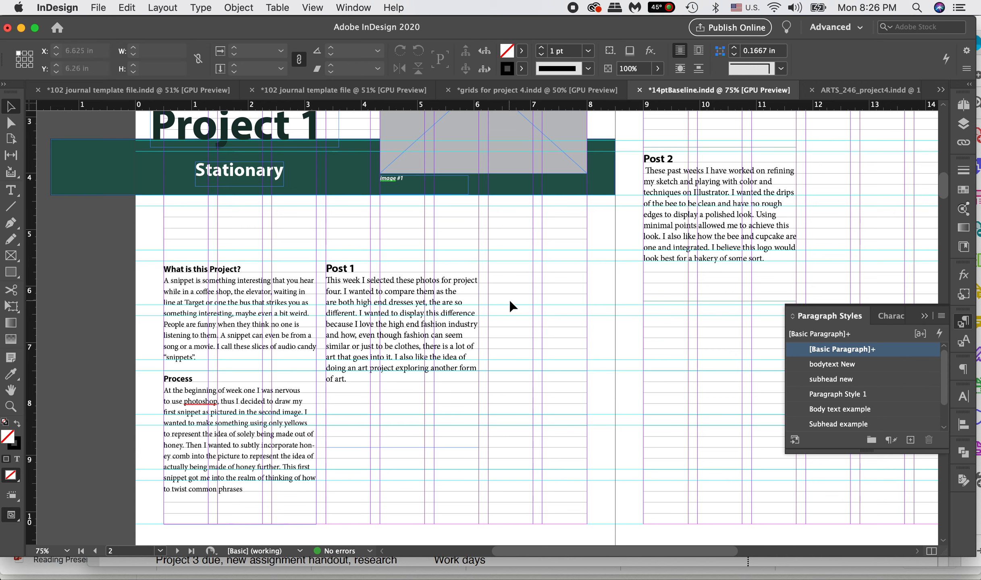
Step: Compare the lists of paragraph styles and character styles with the cursor in the Post 1 heading
left_click(373, 266)
double_click(375, 266)
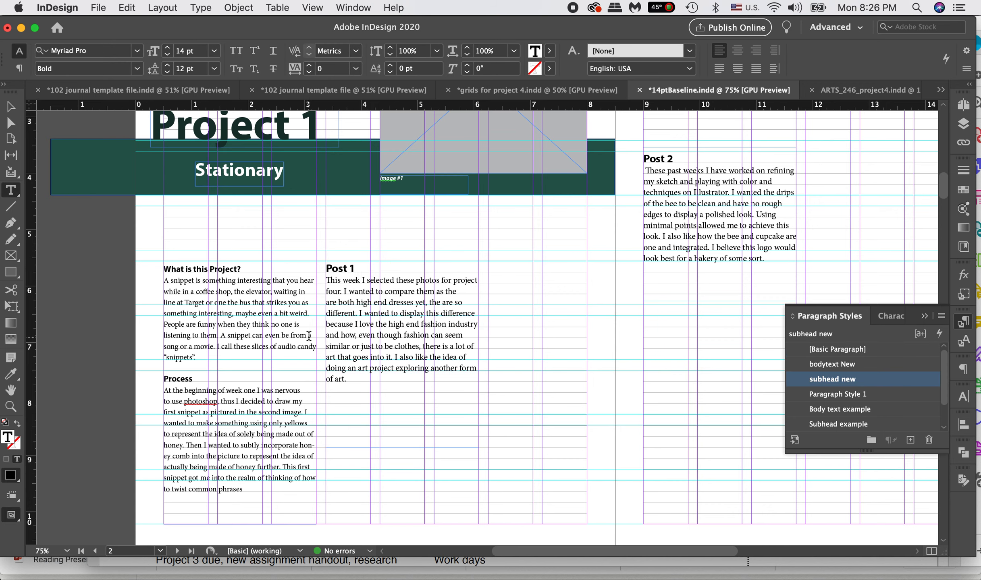
left_click(891, 318)
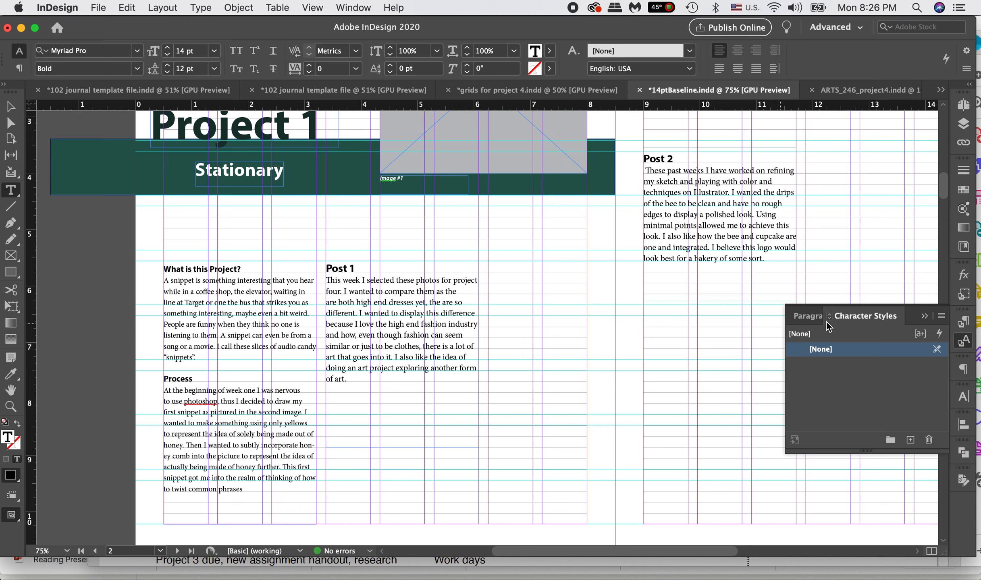
left_click(809, 318)
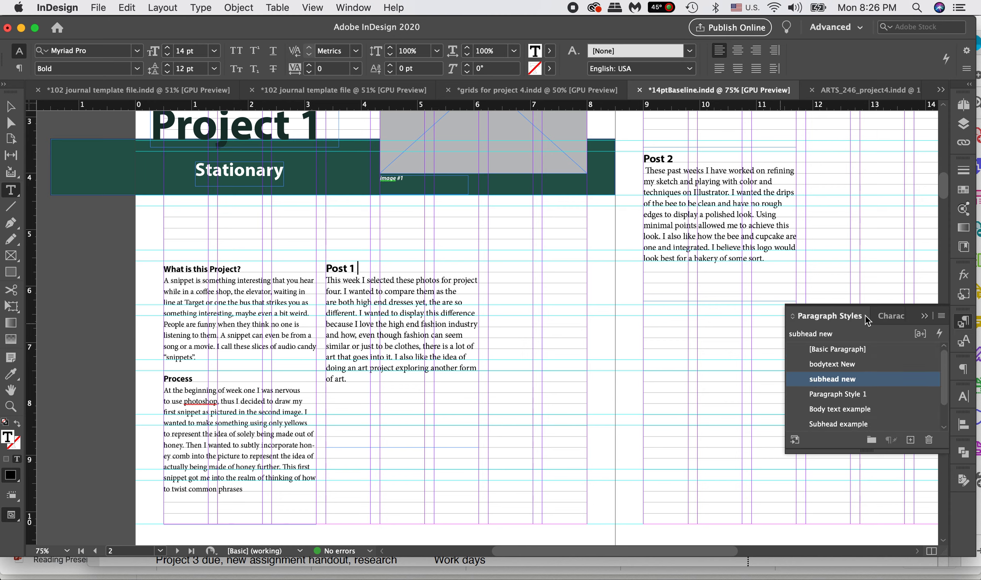
left_click(886, 318)
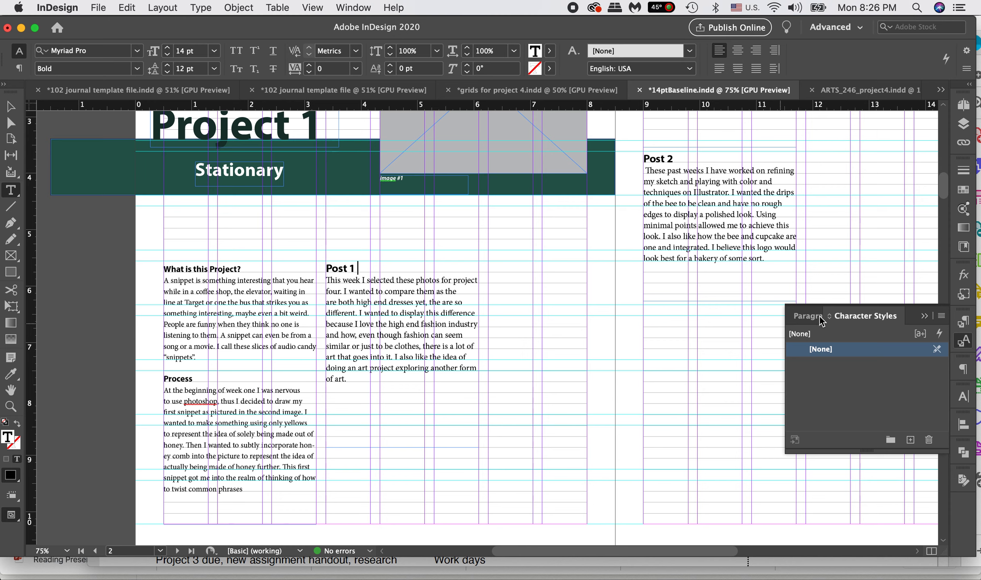
left_click(804, 317)
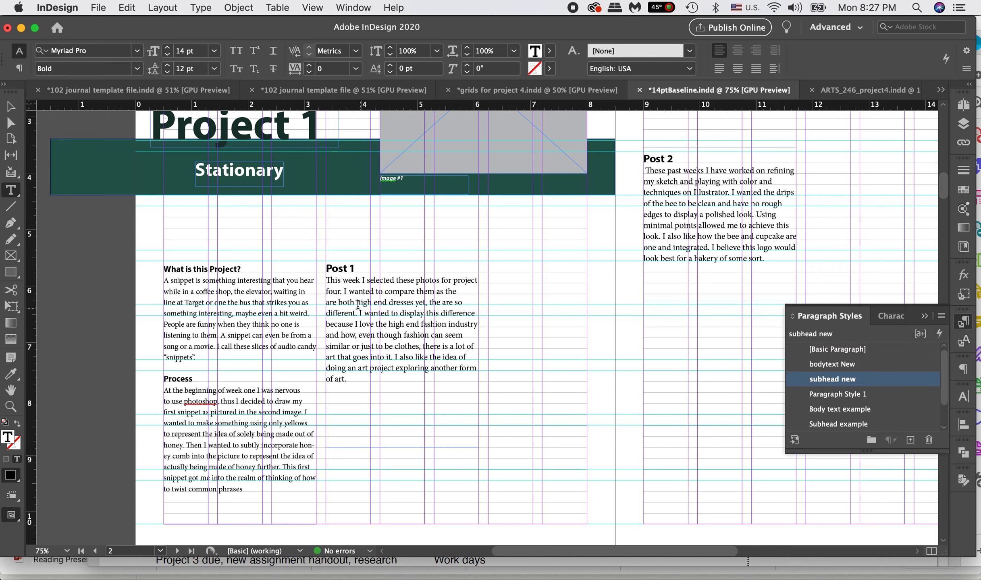
left_click(890, 316)
Step: Add the text "(example)" to the end of the Post 1 heading
left_click(360, 268)
type("(")
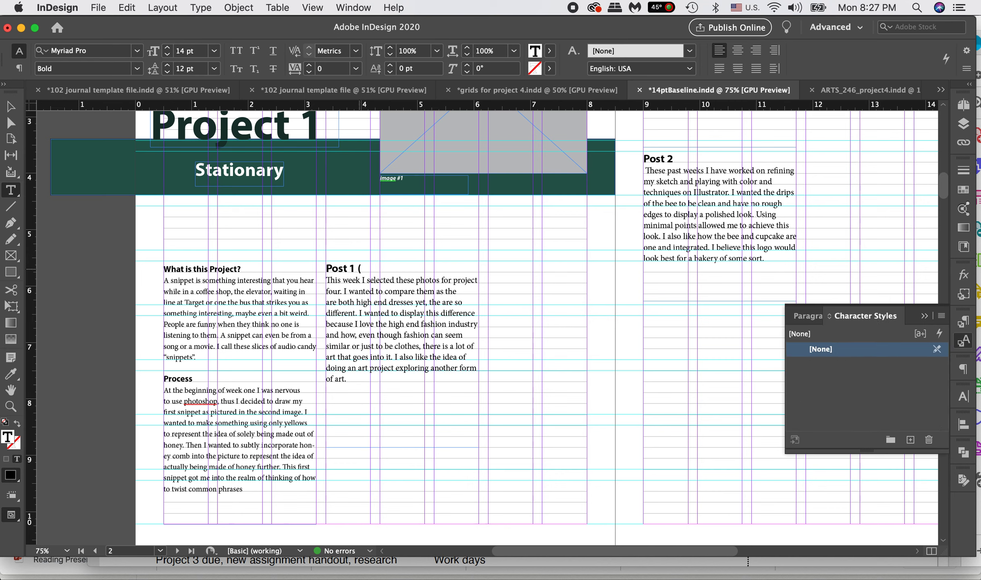
type("examplle")
Step: Try "bodytext New", "subhead new" and "Body text example" on the Post 1 heading via its selected "(example)" text, ending with "Paragraph Style 1"
left_click_drag(413, 268, 359, 269)
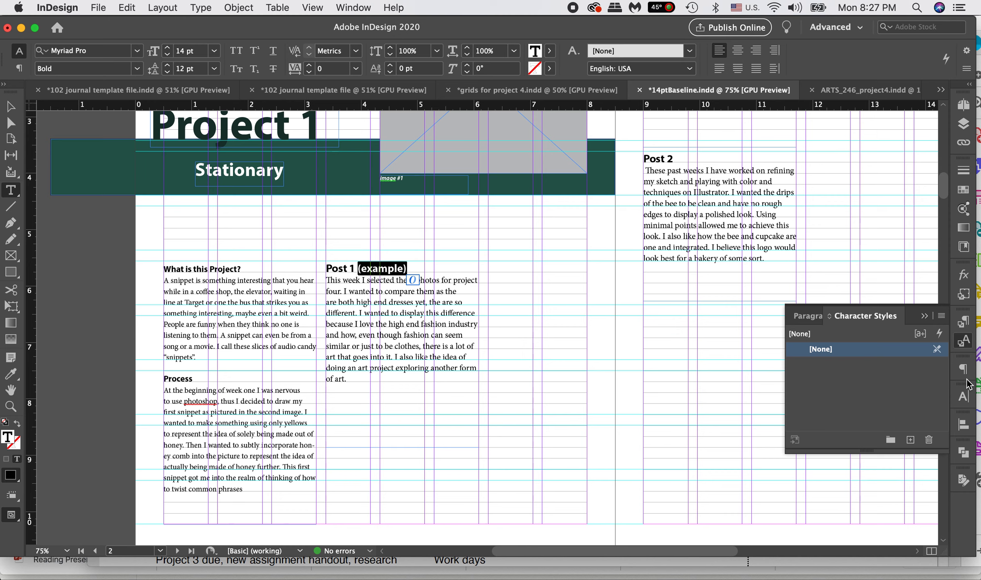
left_click(963, 321)
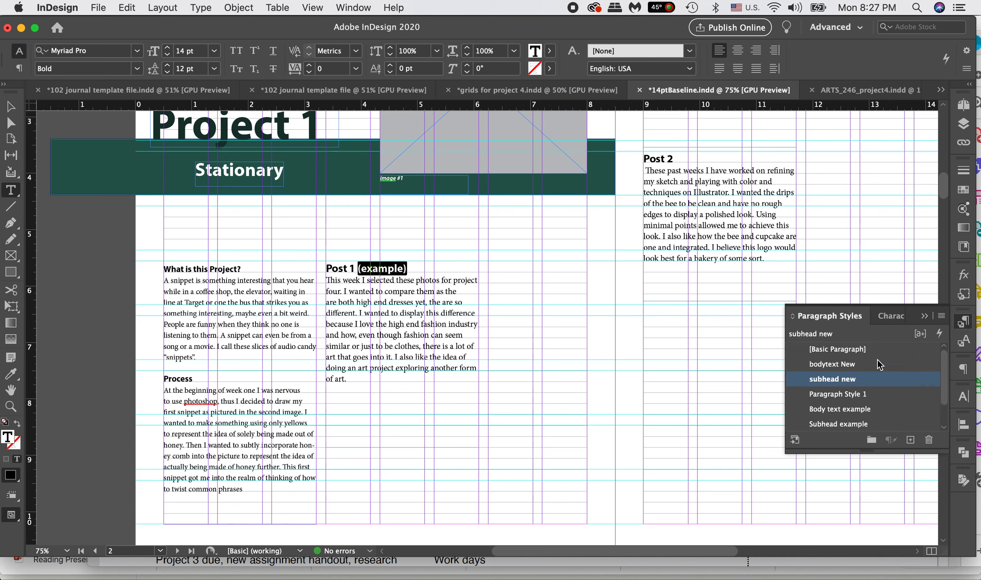
left_click(839, 363)
left_click(837, 379)
left_click(842, 394)
left_click(842, 405)
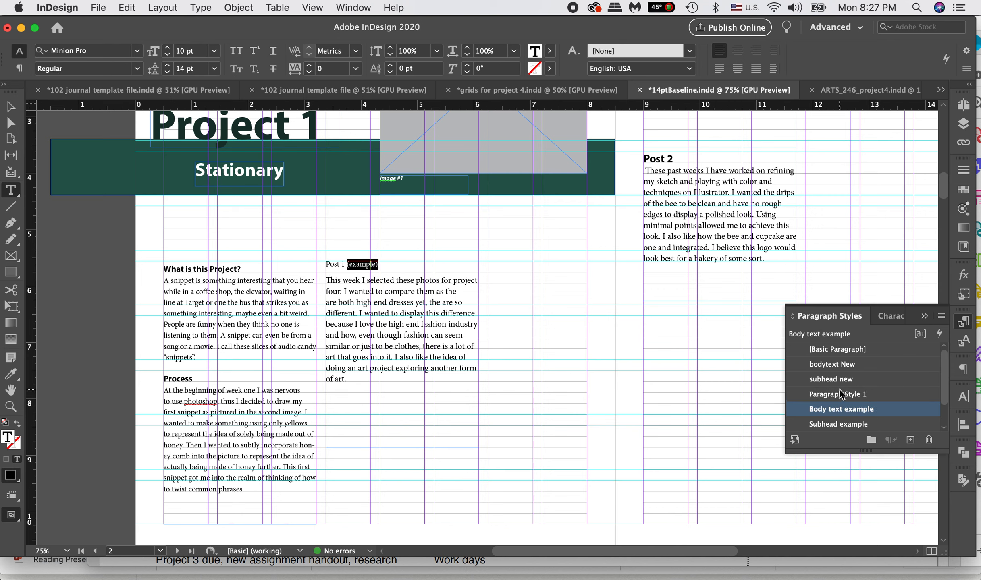
left_click(839, 390)
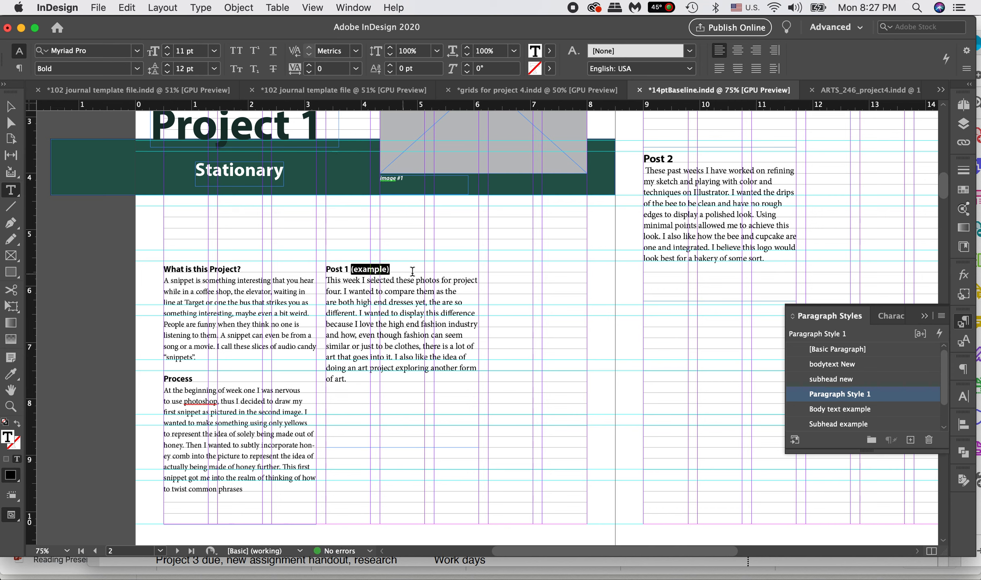
Step: Set only the "(example)" text in the Post 1 heading to Myriad Pro Italic, with the character styles displayed
left_click(405, 270)
left_click_drag(397, 269, 348, 269)
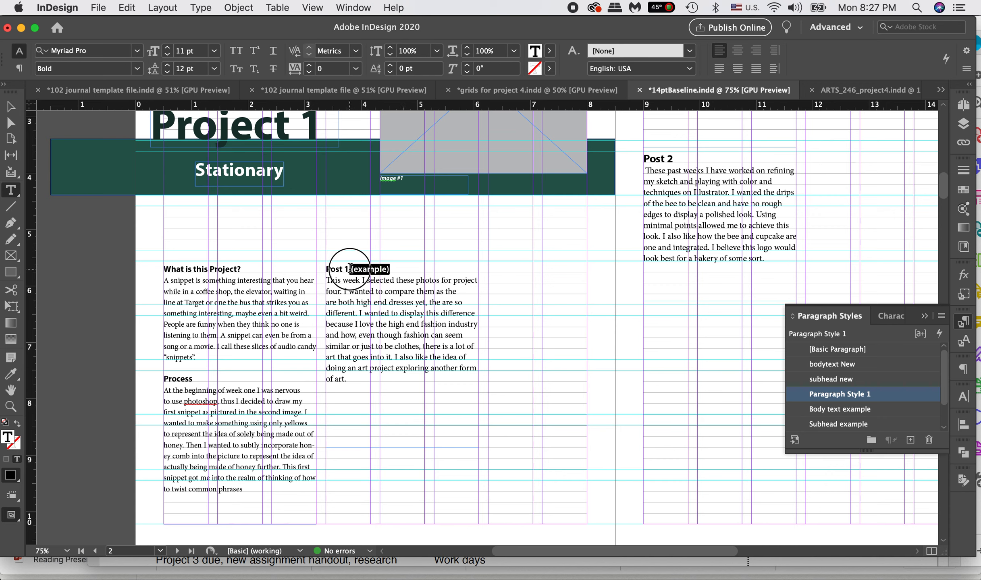
left_click(891, 317)
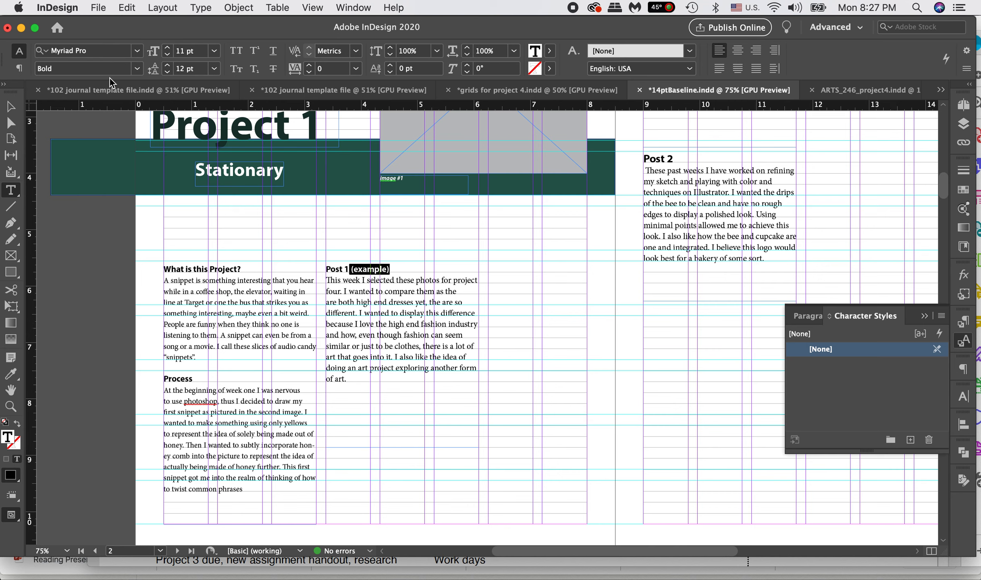
left_click(137, 69)
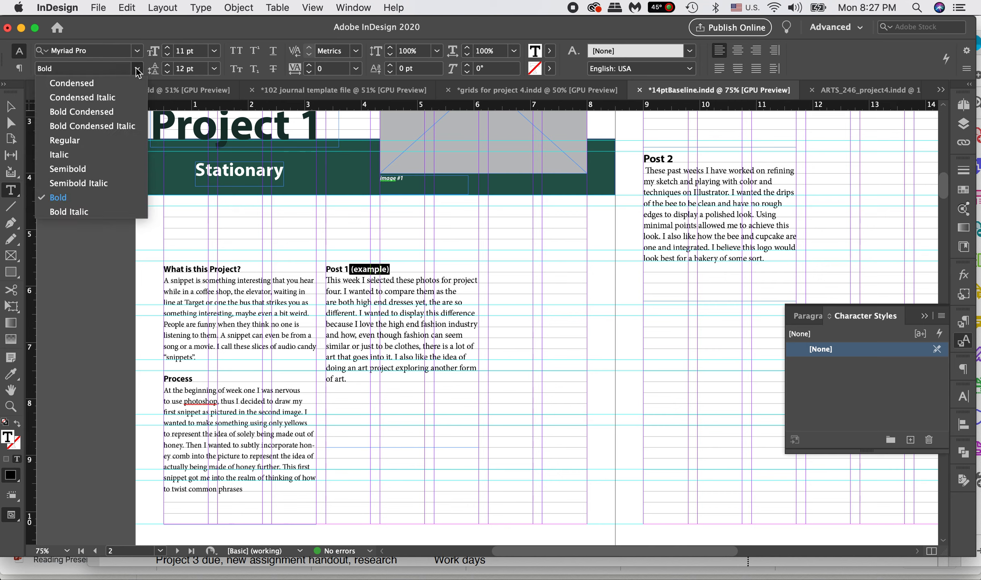
left_click(94, 155)
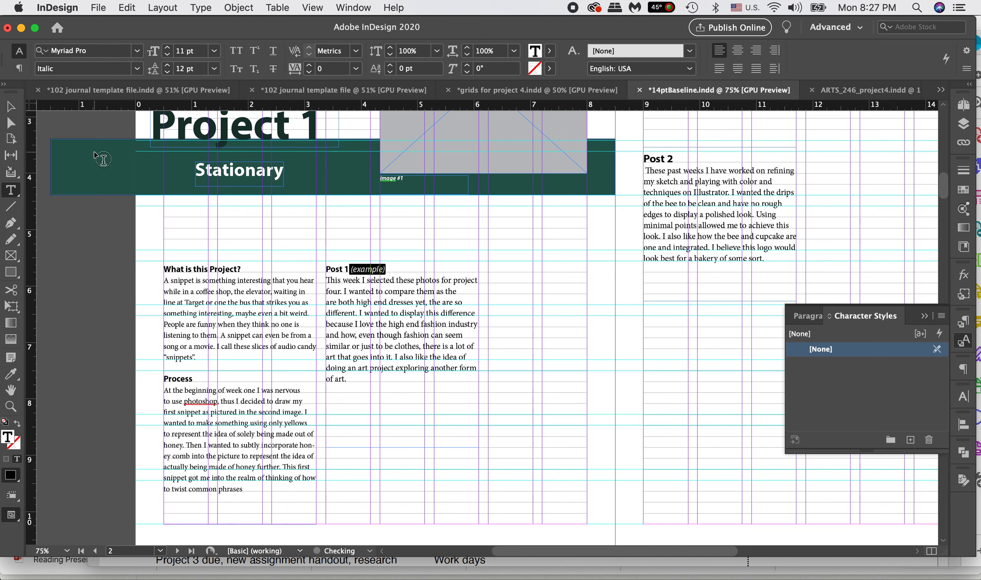
Step: Create a new character style from the italic "(example)" text in the Post 1 heading
left_click(427, 289)
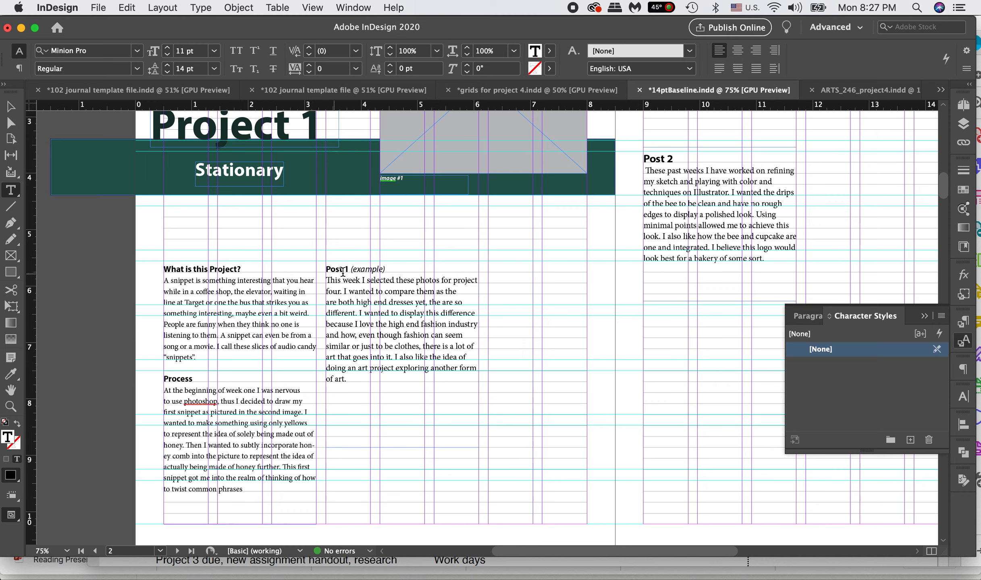
left_click_drag(390, 269, 350, 268)
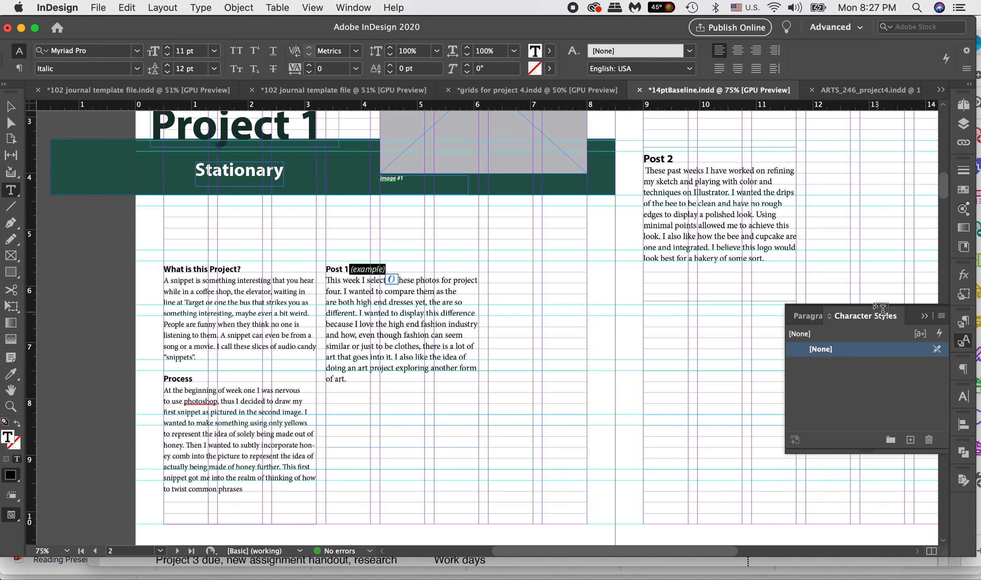
left_click(910, 440)
left_click(861, 390)
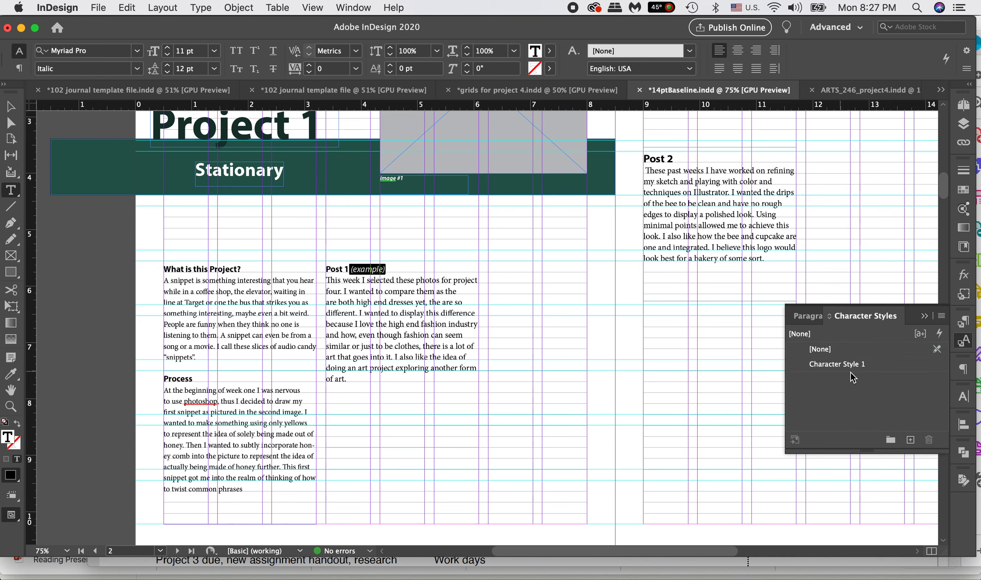
left_click(503, 307)
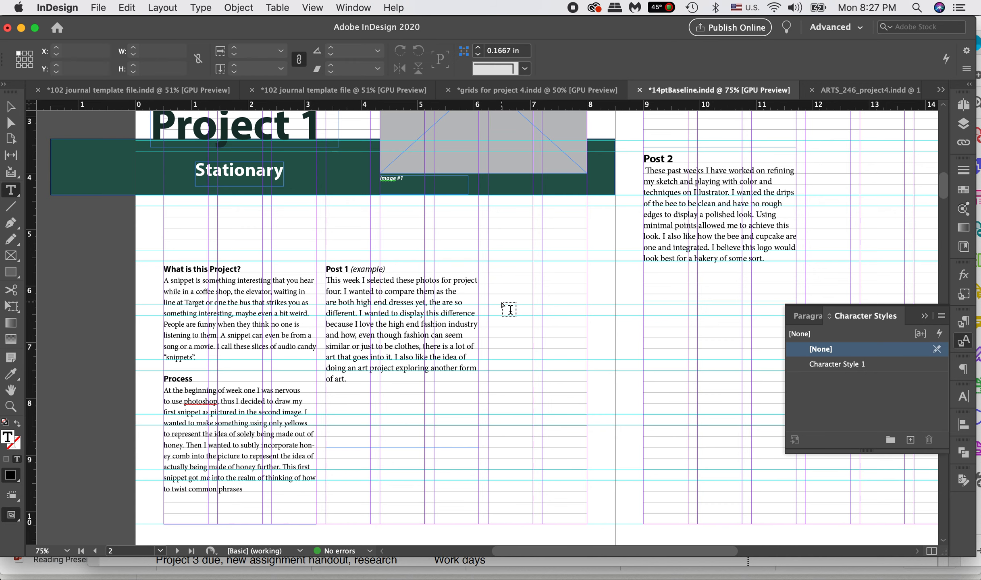
Step: Add "(khjdhdg)" to the end of the Post 2 heading and apply Character Style 1 to only that text
left_click(674, 158)
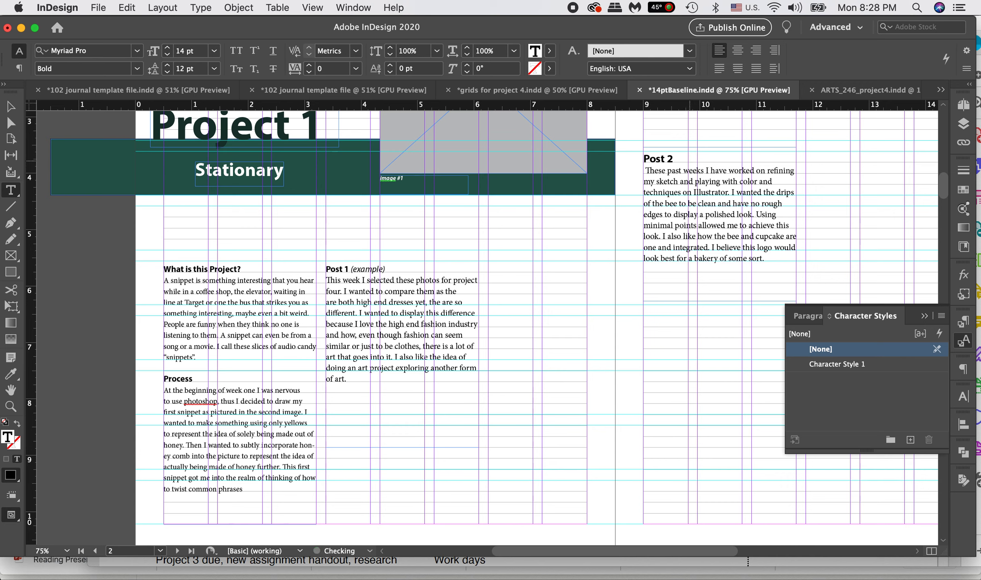
type("(khjdhdg")
left_click_drag(729, 158, 676, 158)
left_click(828, 364)
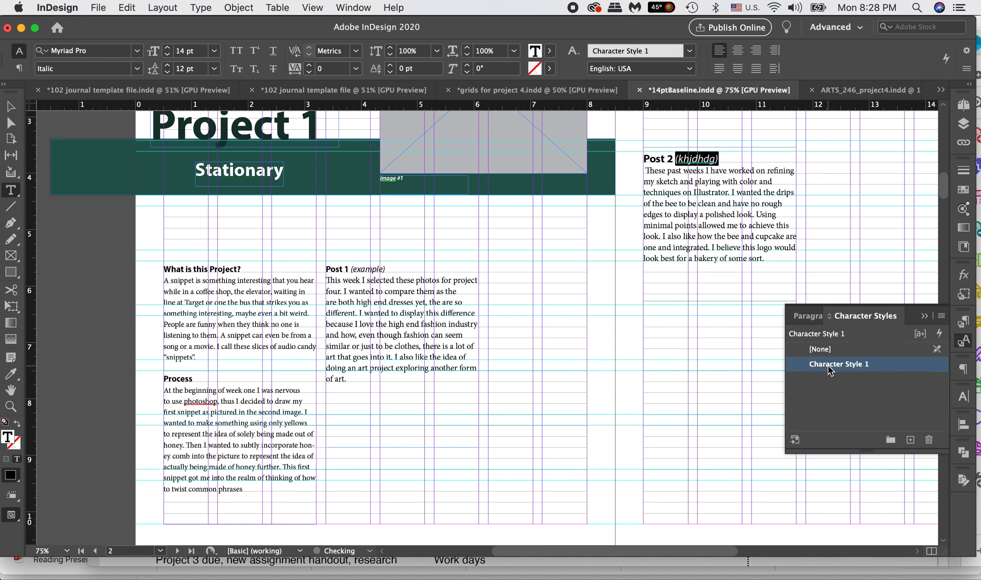
left_click(711, 182)
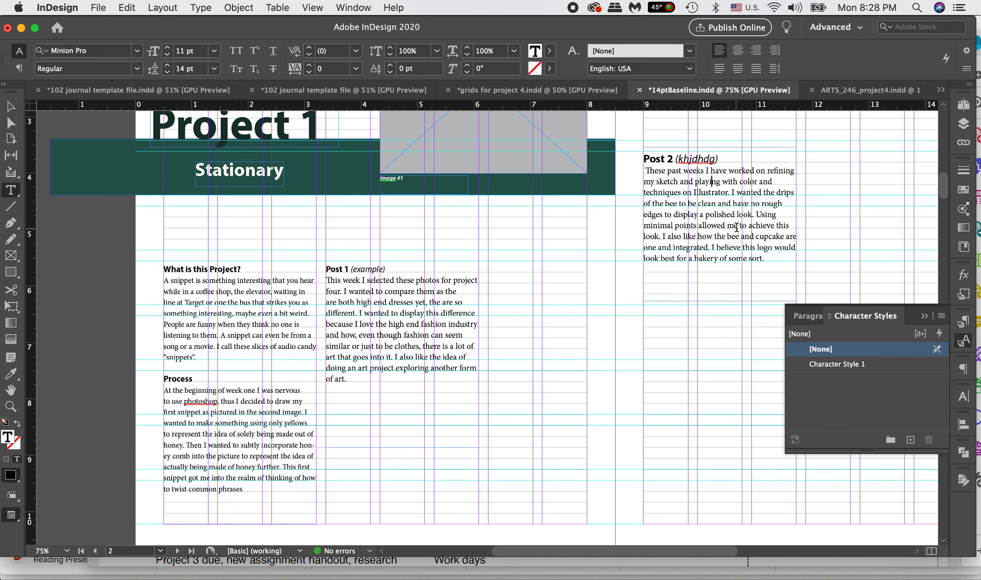
Step: Compare the paragraph and character style lists with the cursor in the Post 2 body text, and display the paragraph style commands
left_click(810, 318)
left_click(887, 318)
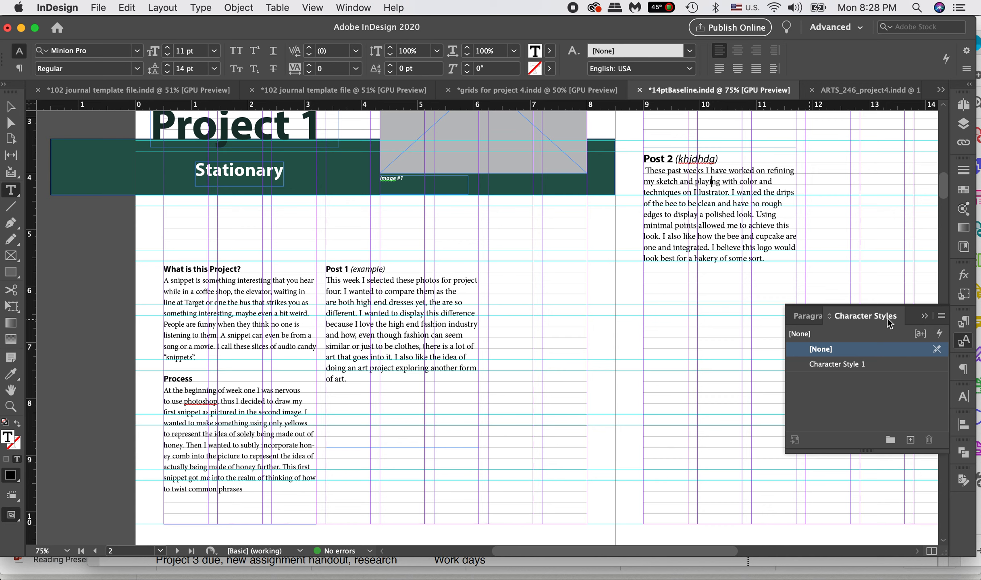
left_click(805, 316)
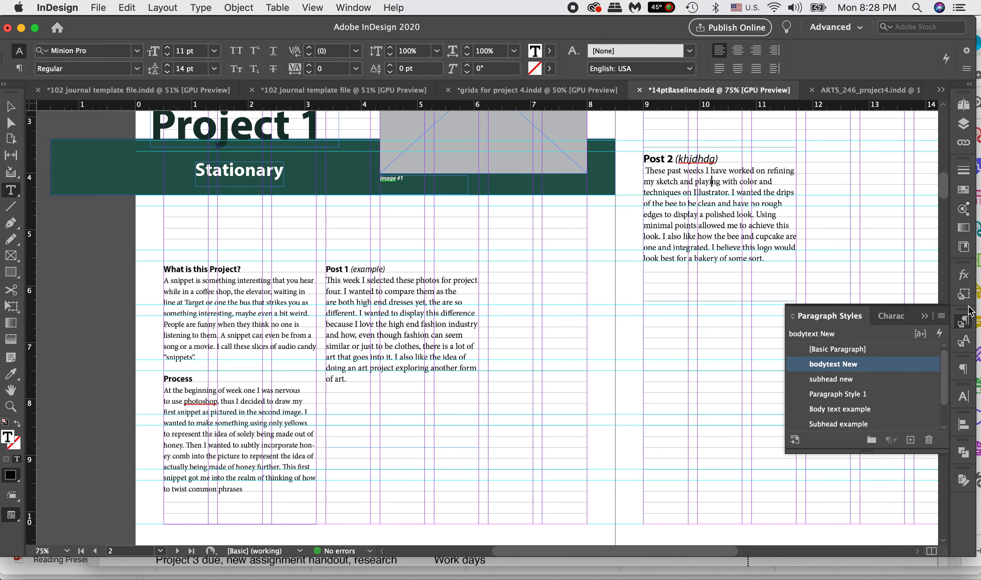
left_click(941, 316)
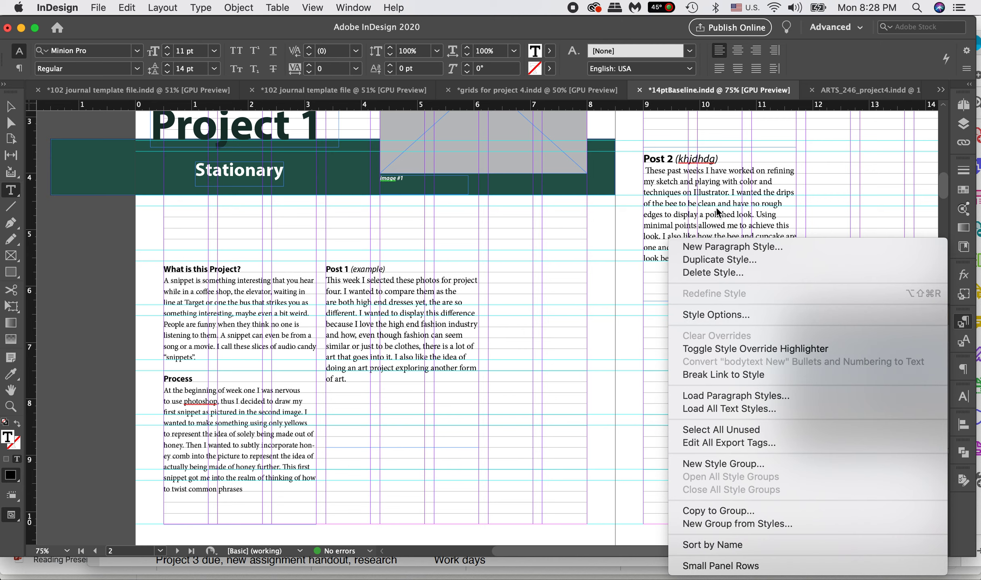